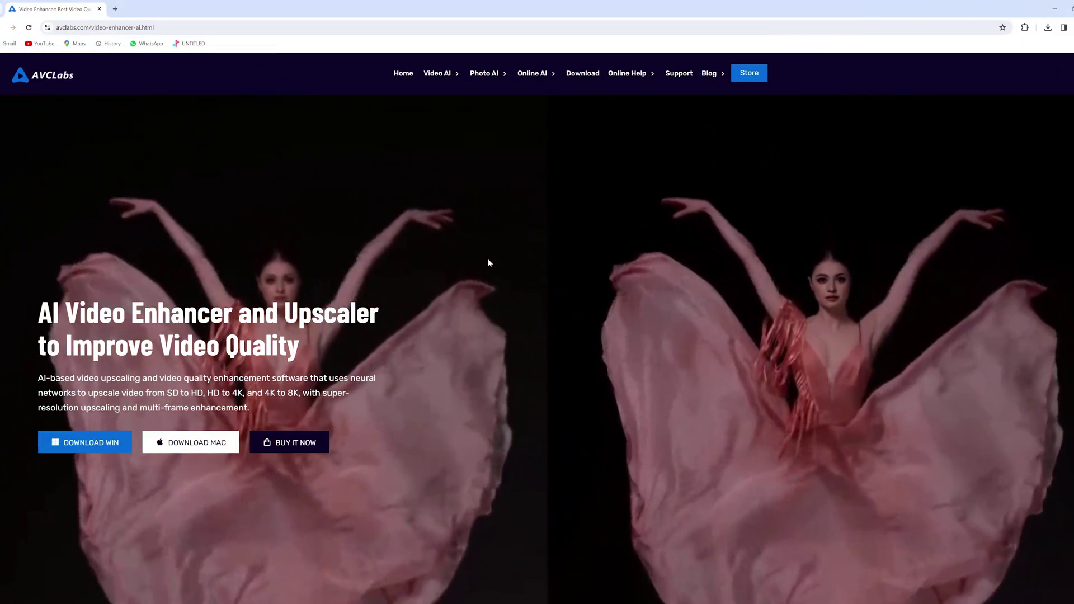
Step: Scroll down through the AVCLabs Video Enhancer AI product page in Chrome
{"action": "scroll", "coordinate": [488, 263], "scroll_direction": "down", "scroll_amount": 2}
{"action": "scroll", "coordinate": [488, 263], "scroll_direction": "down", "scroll_amount": 3}
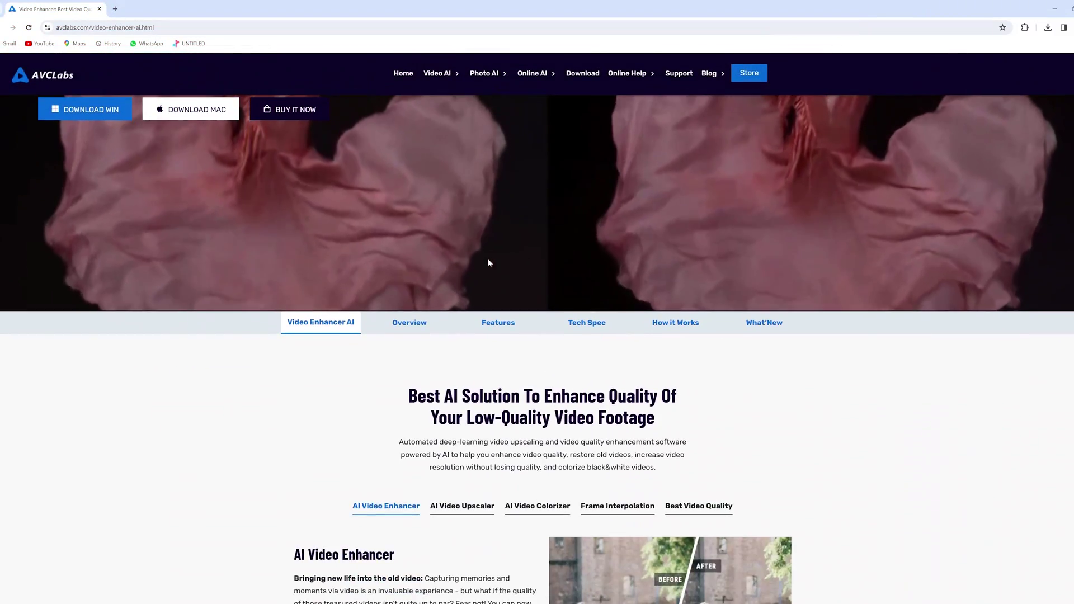
{"action": "scroll", "coordinate": [488, 262], "scroll_direction": "down", "scroll_amount": 3}
{"action": "scroll", "coordinate": [490, 263], "scroll_direction": "down", "scroll_amount": 1}
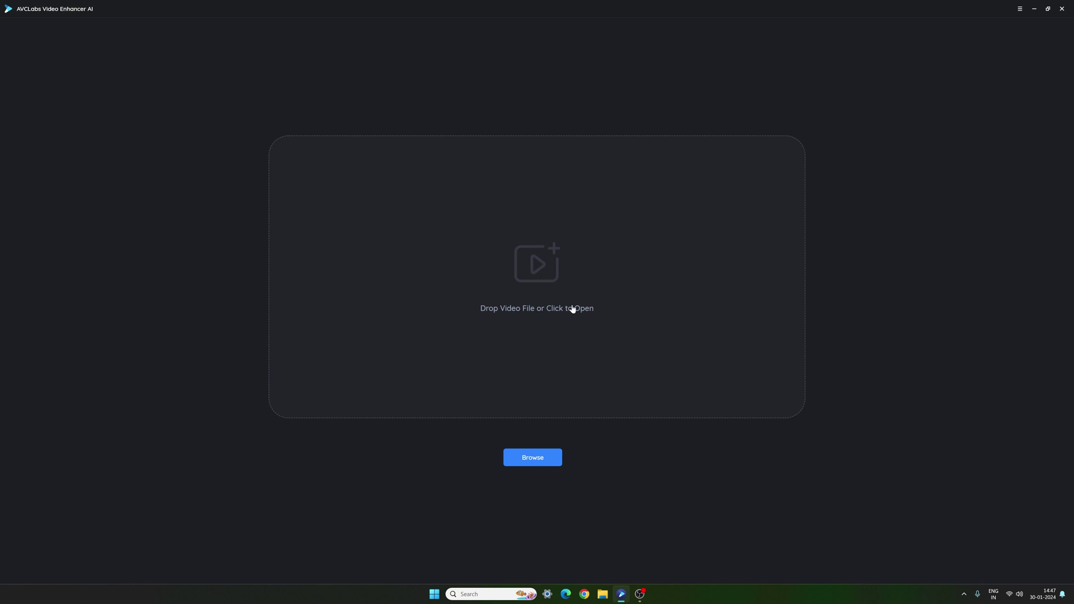
Step: Import the General Clip video into the project
{"action": "left_click", "coordinate": [541, 459]}
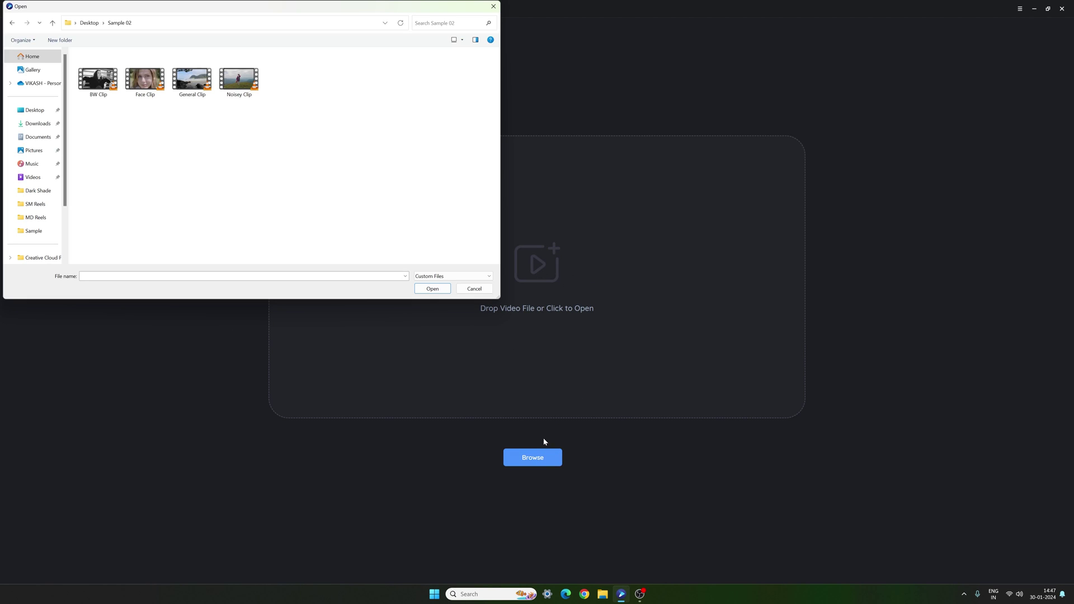
{"action": "left_click", "coordinate": [195, 82]}
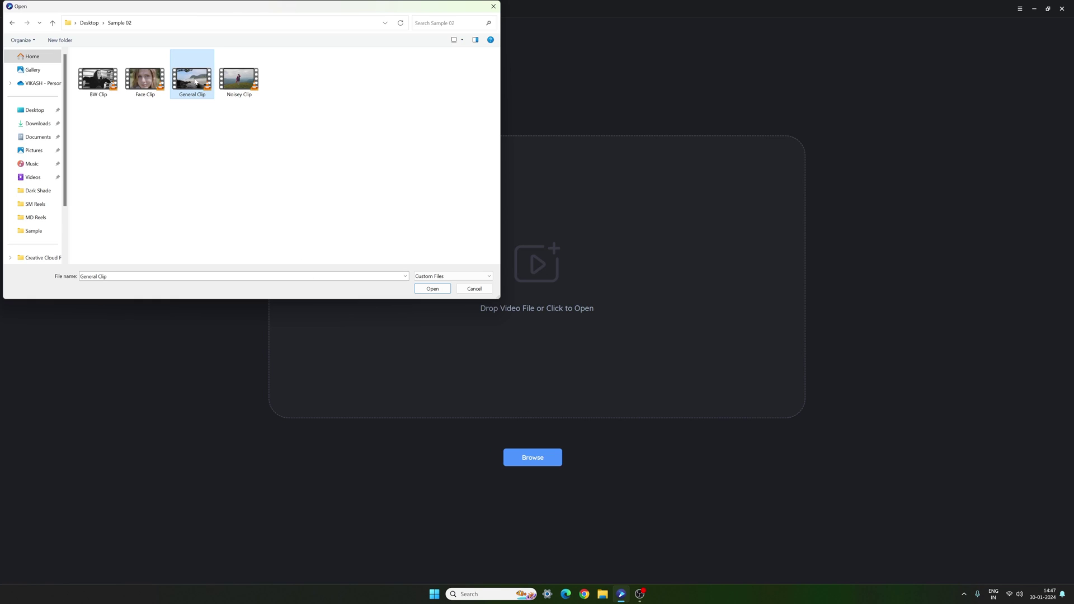
{"action": "left_click", "coordinate": [435, 290]}
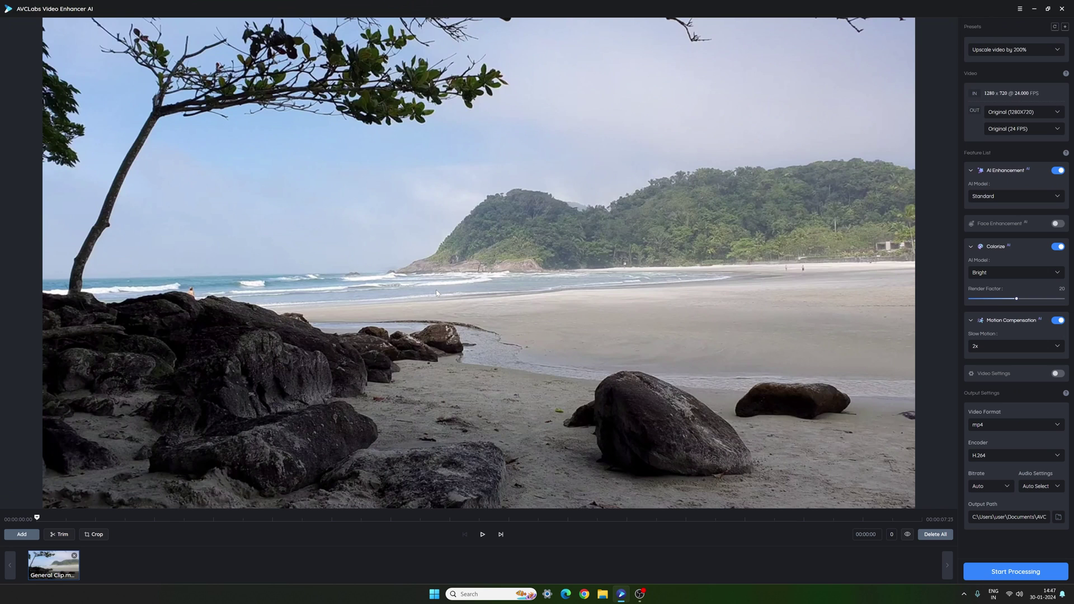
Step: Add the Face Clip video, then preview the General Clip beach video
{"action": "left_click", "coordinate": [24, 538]}
{"action": "left_click", "coordinate": [145, 78]}
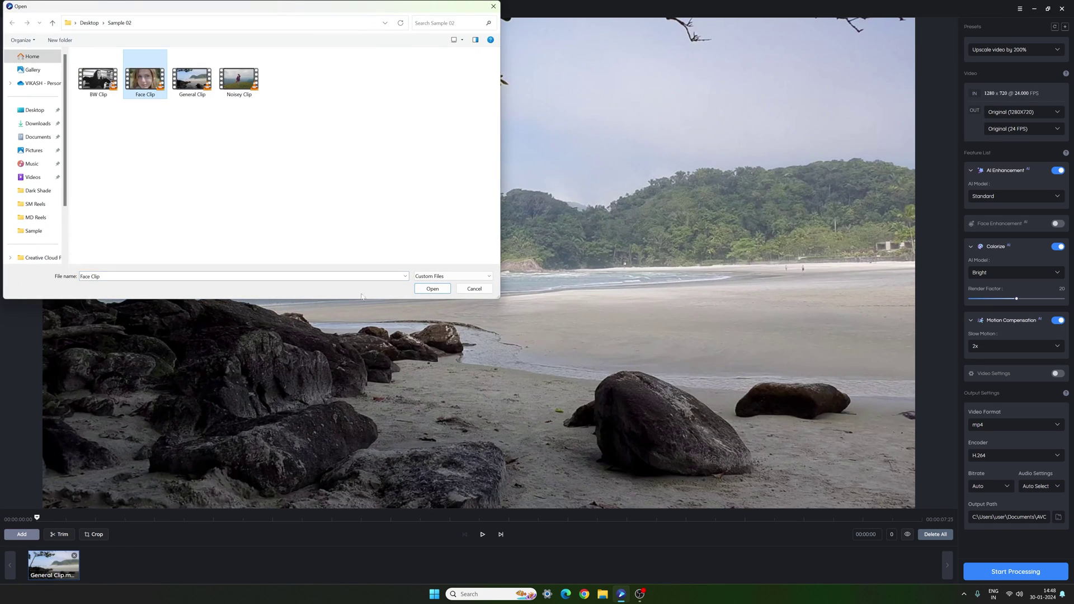
{"action": "left_click", "coordinate": [435, 290]}
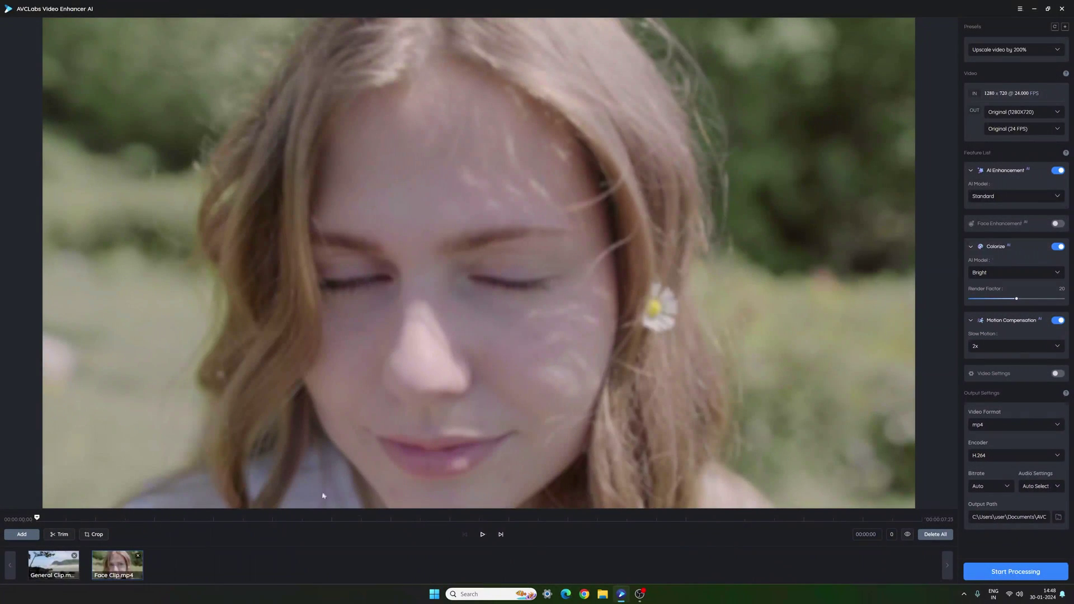
{"action": "left_click", "coordinate": [65, 570]}
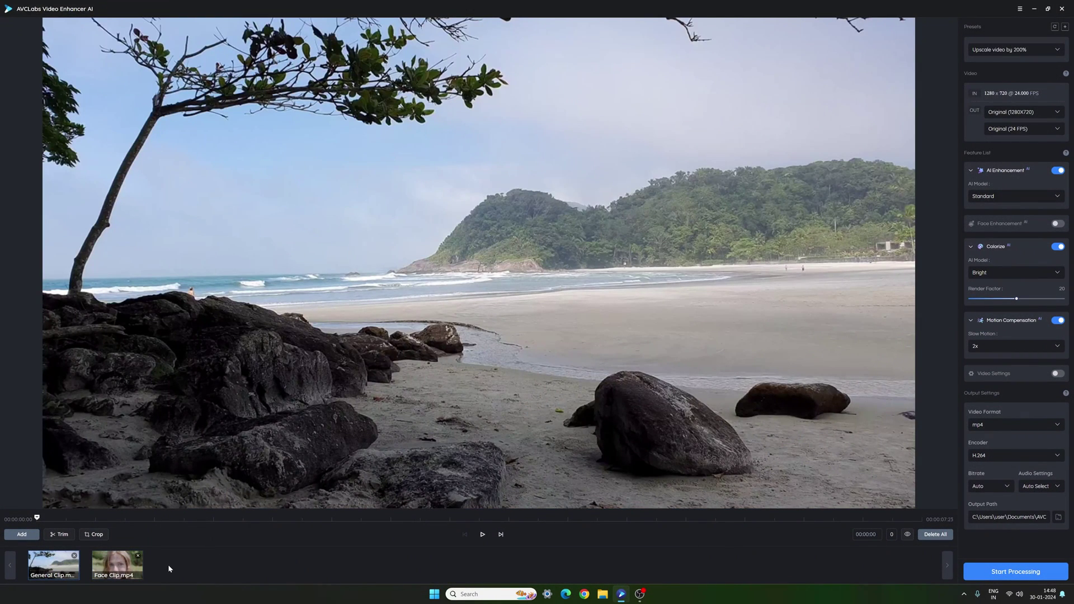
Step: Trim the Face Clip to start near 00:00:03 and end near 00:00:05
{"action": "left_click", "coordinate": [118, 565]}
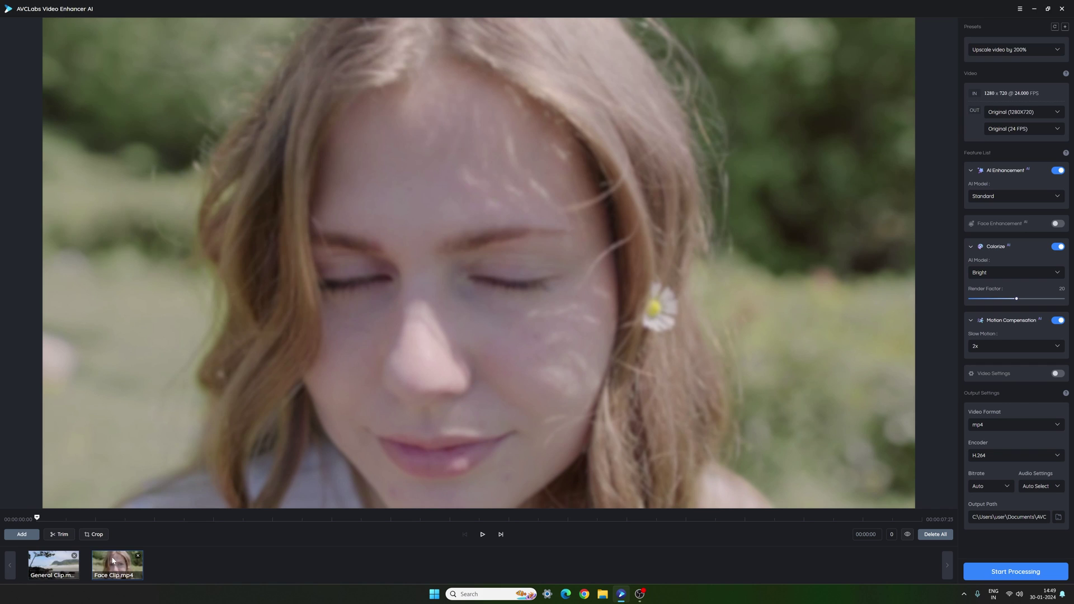
{"action": "left_click", "coordinate": [63, 536]}
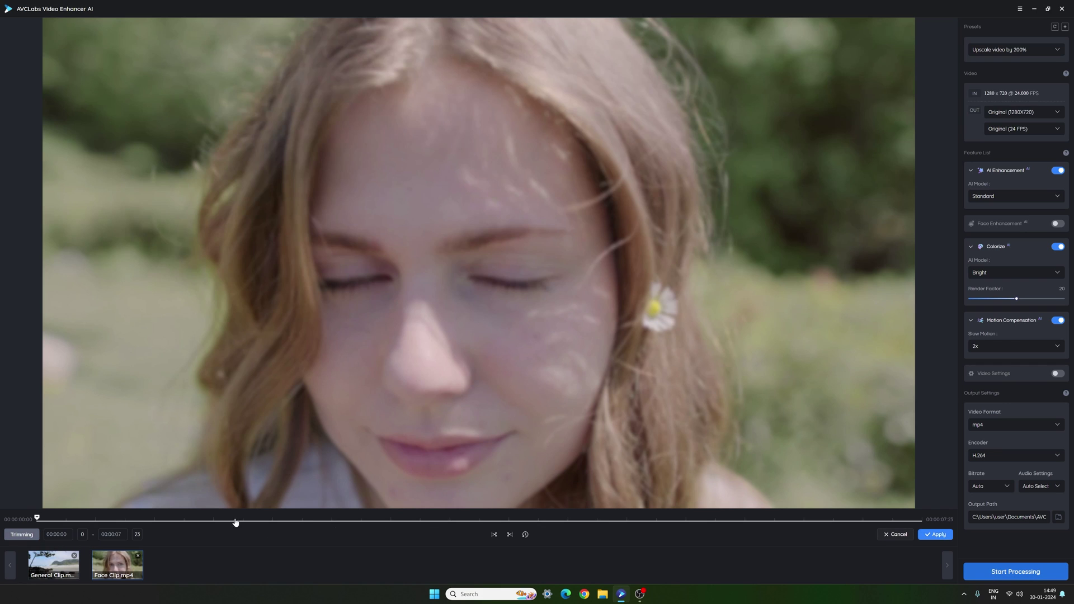
{"action": "left_click_drag", "start_coordinate": [37, 520], "coordinate": [370, 523]}
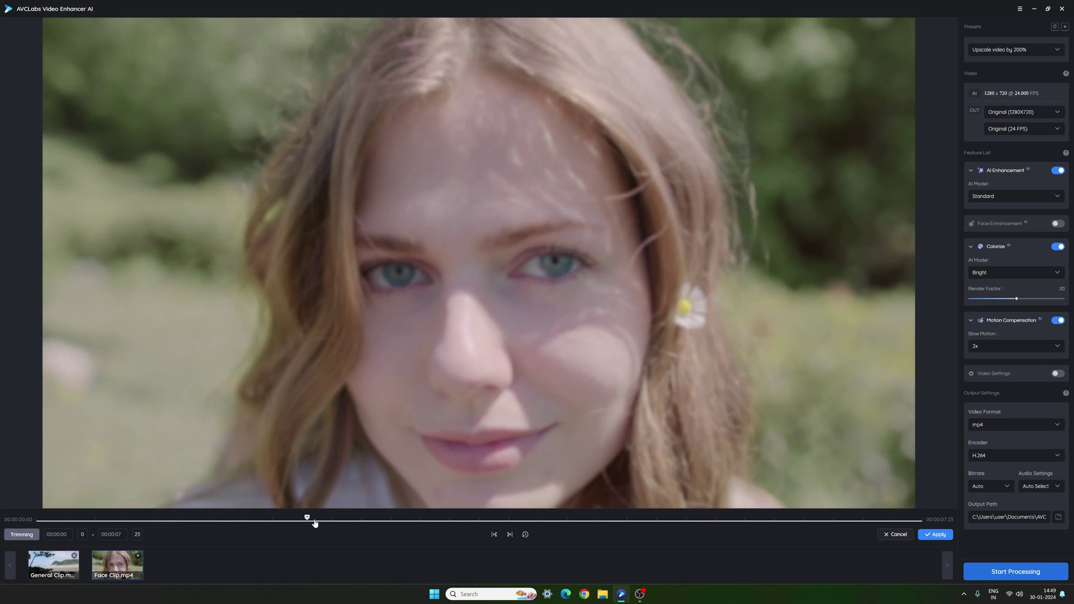
{"action": "left_click", "coordinate": [494, 534]}
{"action": "left_click_drag", "start_coordinate": [371, 520], "coordinate": [601, 520]}
{"action": "left_click", "coordinate": [510, 534]}
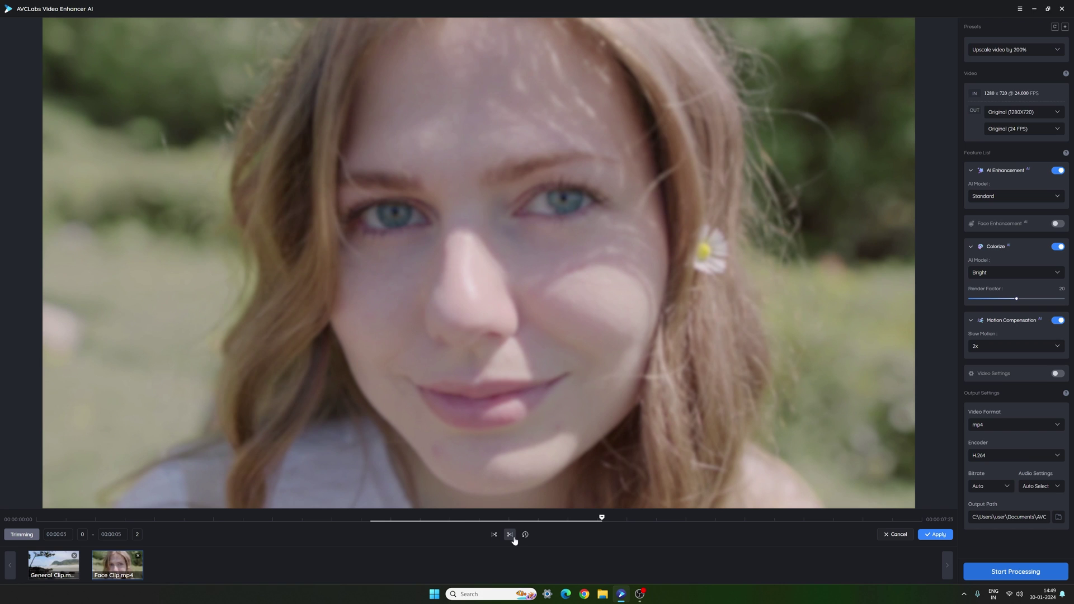
Step: Apply the trim and crop the Face Clip to a narrow 367×720 portrait frame
{"action": "left_click", "coordinate": [946, 538]}
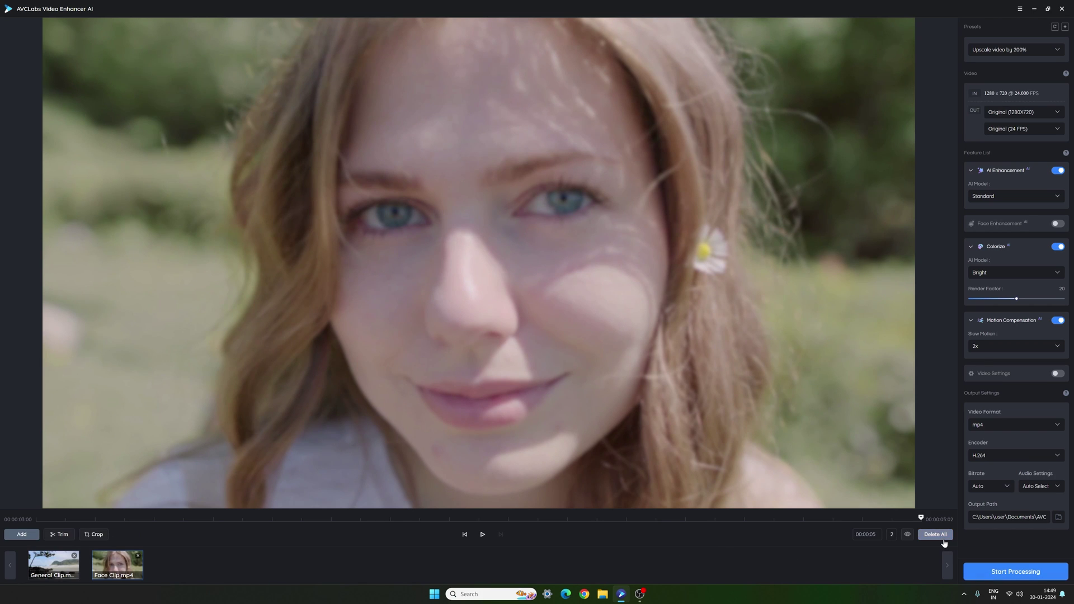
{"action": "left_click", "coordinate": [96, 535]}
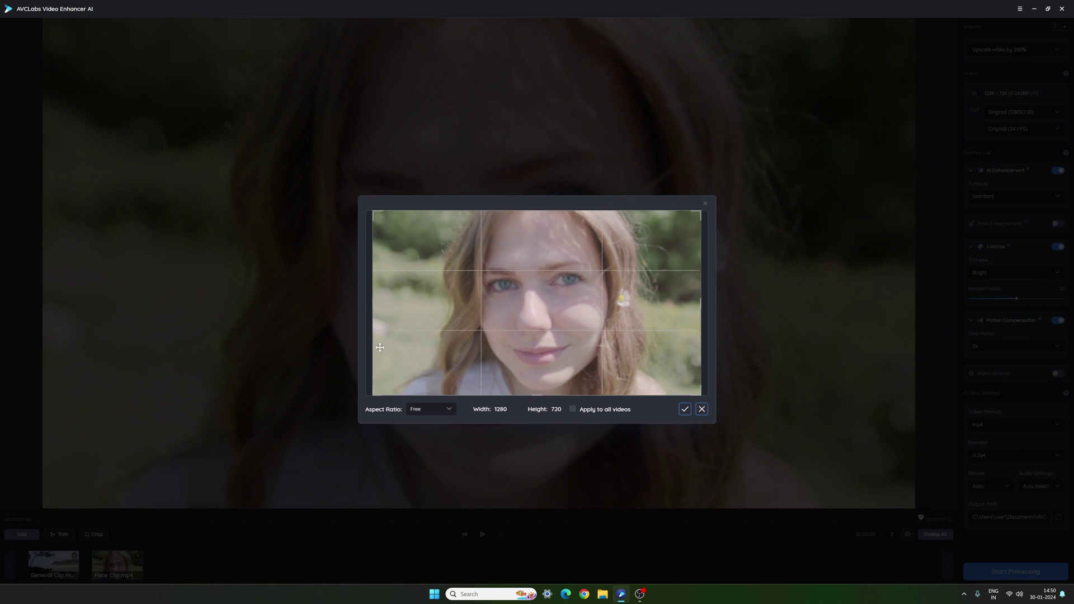
{"action": "left_click_drag", "start_coordinate": [375, 306], "coordinate": [487, 306]}
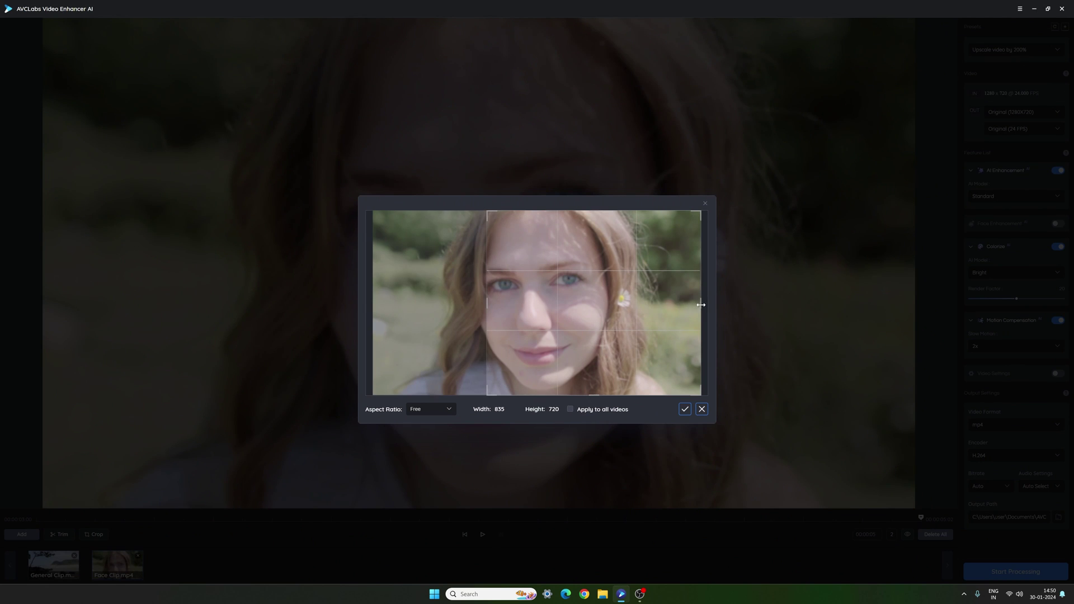
{"action": "left_click_drag", "start_coordinate": [701, 306], "coordinate": [580, 305]}
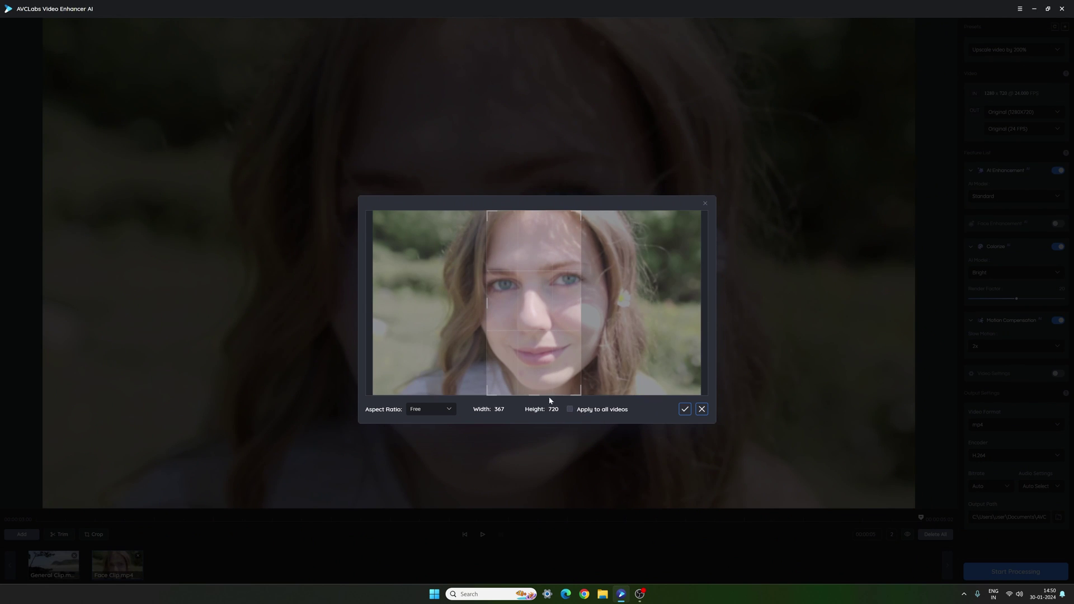
{"action": "left_click", "coordinate": [683, 409]}
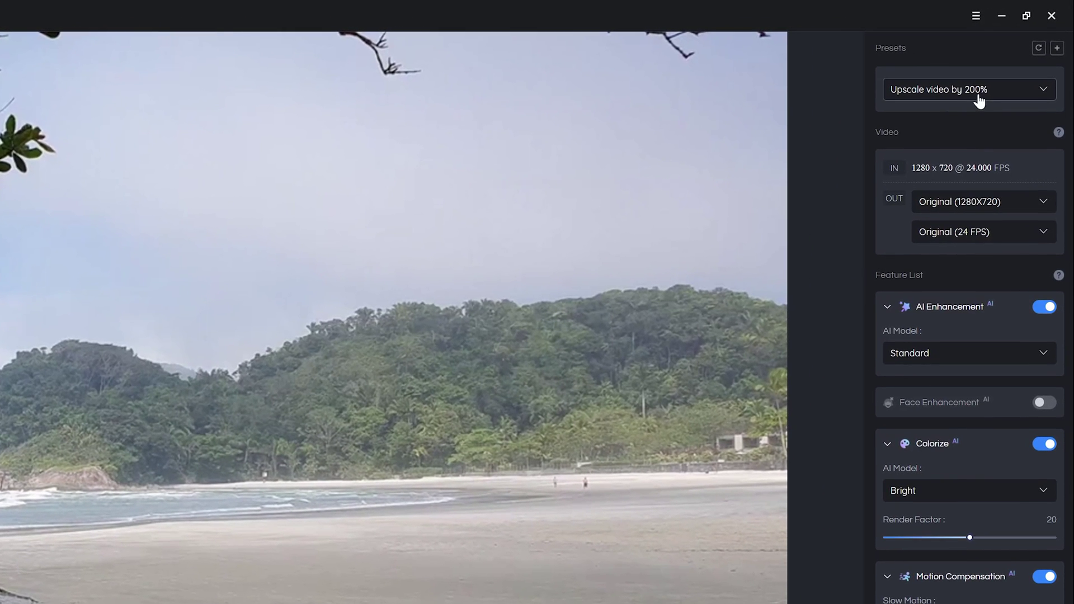
Step: Keep the 'Upscale video by 200%' preset and set output resolution to 200%
{"action": "left_click", "coordinate": [978, 99]}
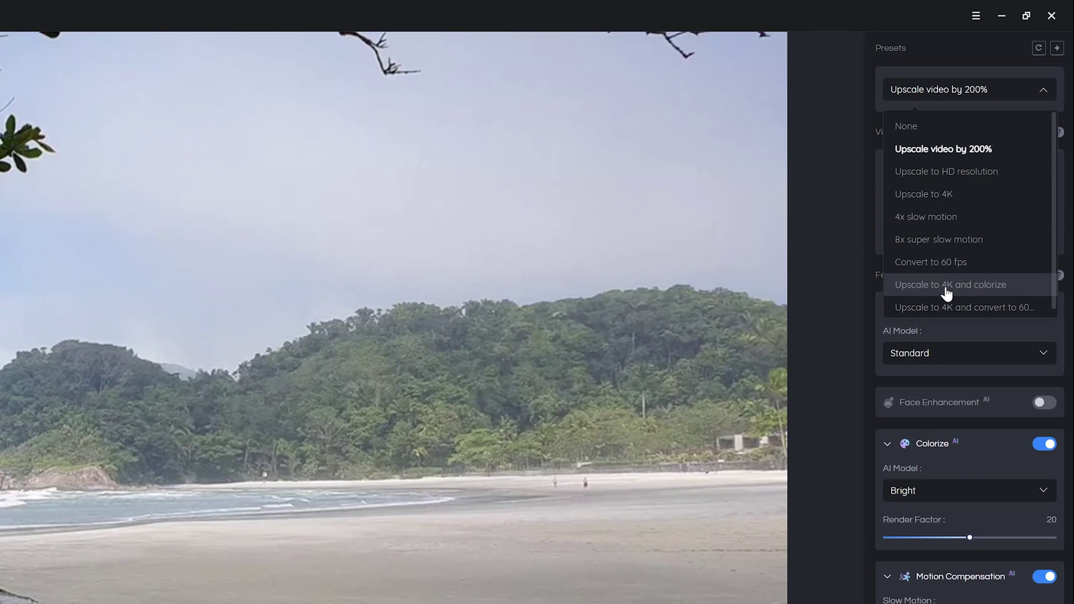
{"action": "left_click", "coordinate": [973, 97]}
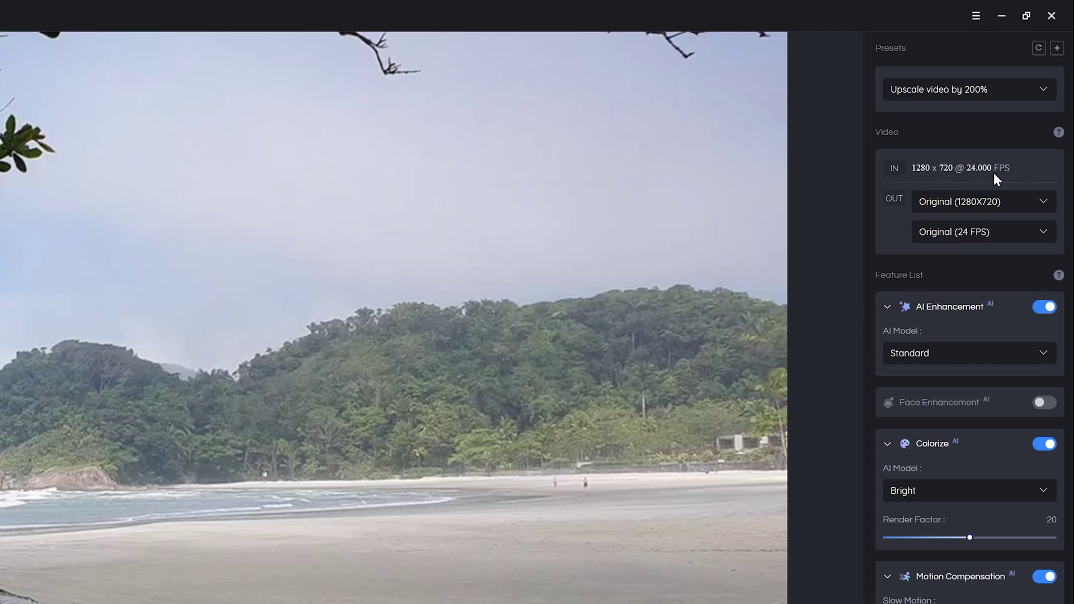
{"action": "left_click", "coordinate": [1032, 204]}
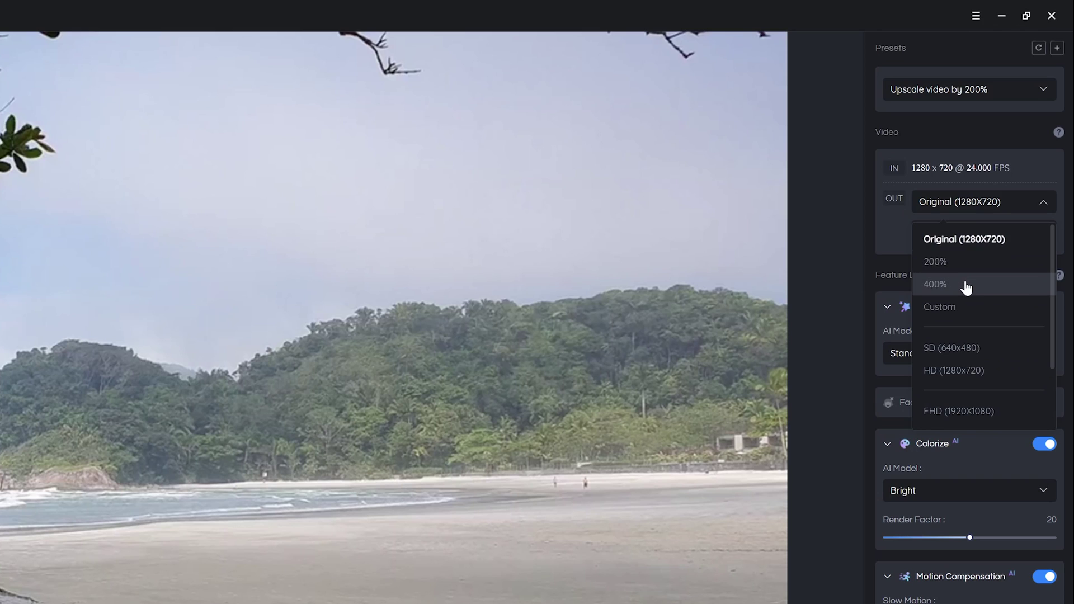
{"action": "left_click", "coordinate": [956, 264]}
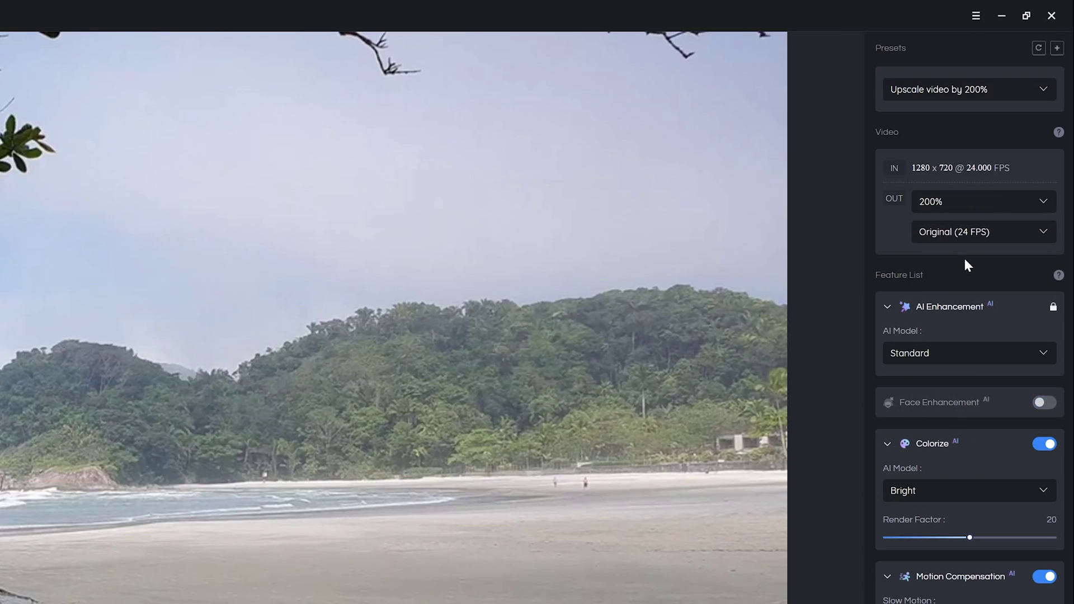
Step: Keep the original 24 FPS frame rate and the Standard AI model
{"action": "left_click", "coordinate": [979, 240]}
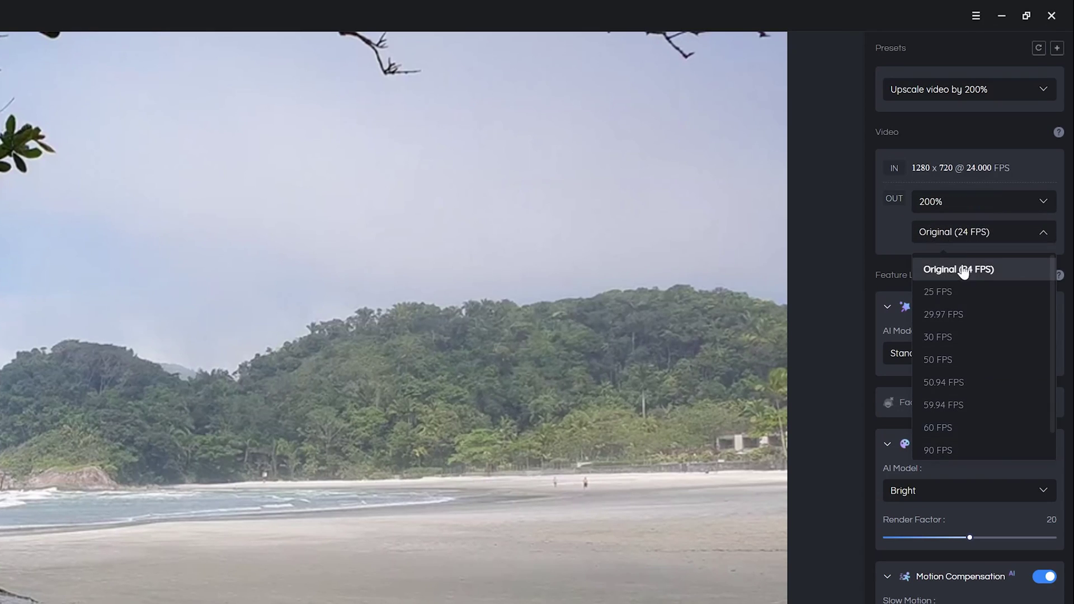
{"action": "left_click", "coordinate": [979, 270]}
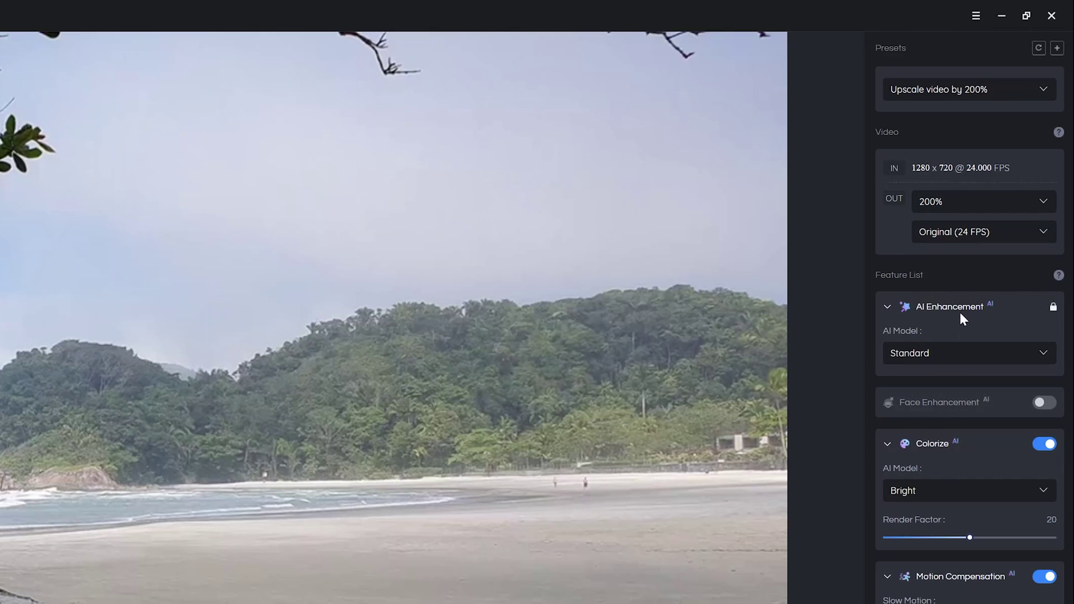
{"action": "left_click", "coordinate": [978, 363]}
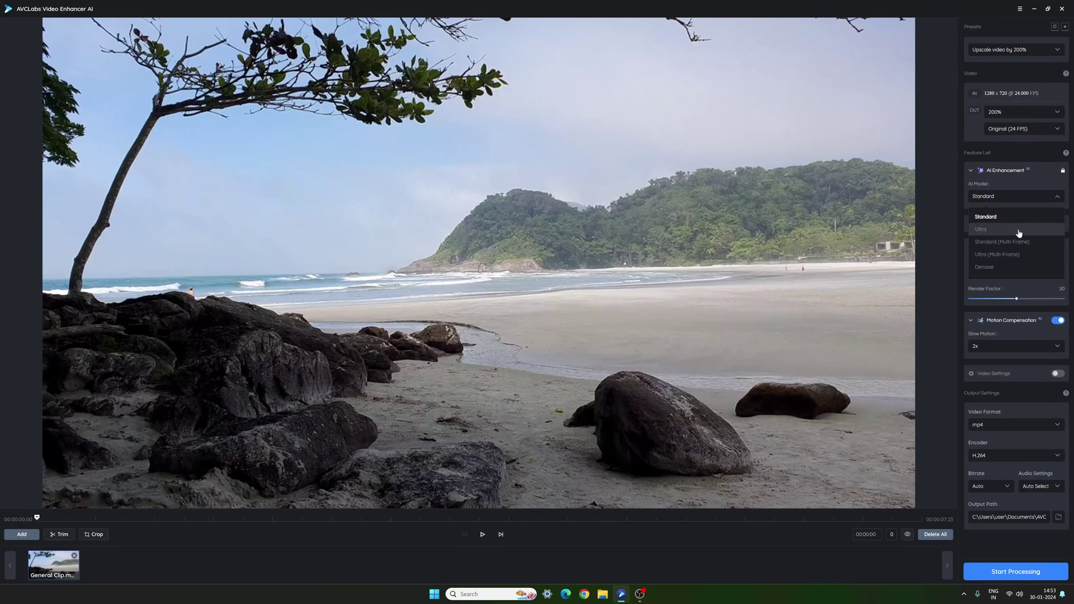
{"action": "left_click", "coordinate": [1013, 223]}
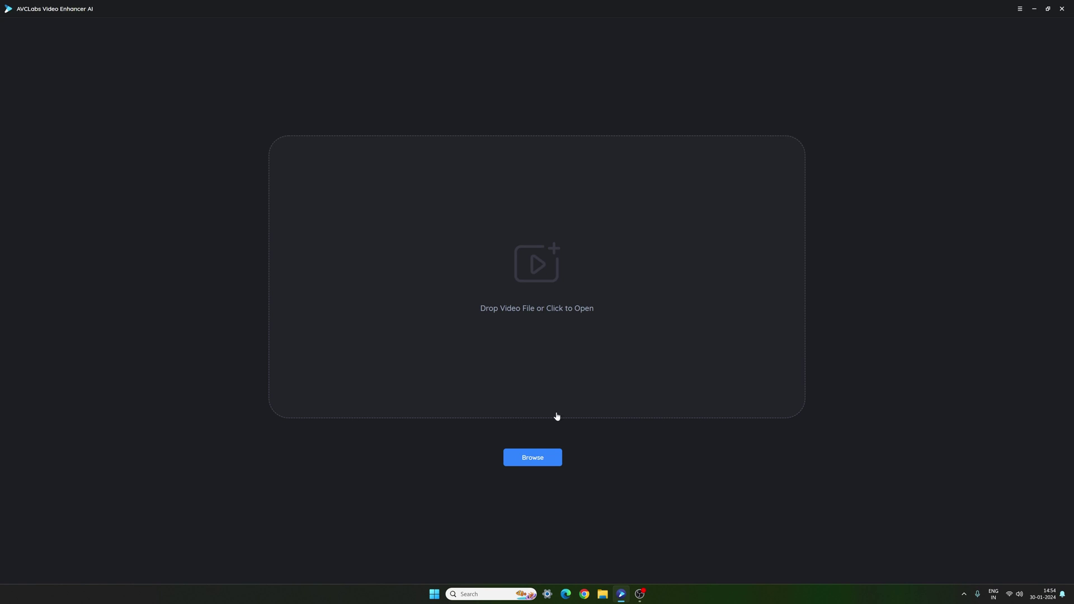
Step: Re-import the General Clip beach video and bring up its output resolution choices
{"action": "left_click", "coordinate": [537, 460]}
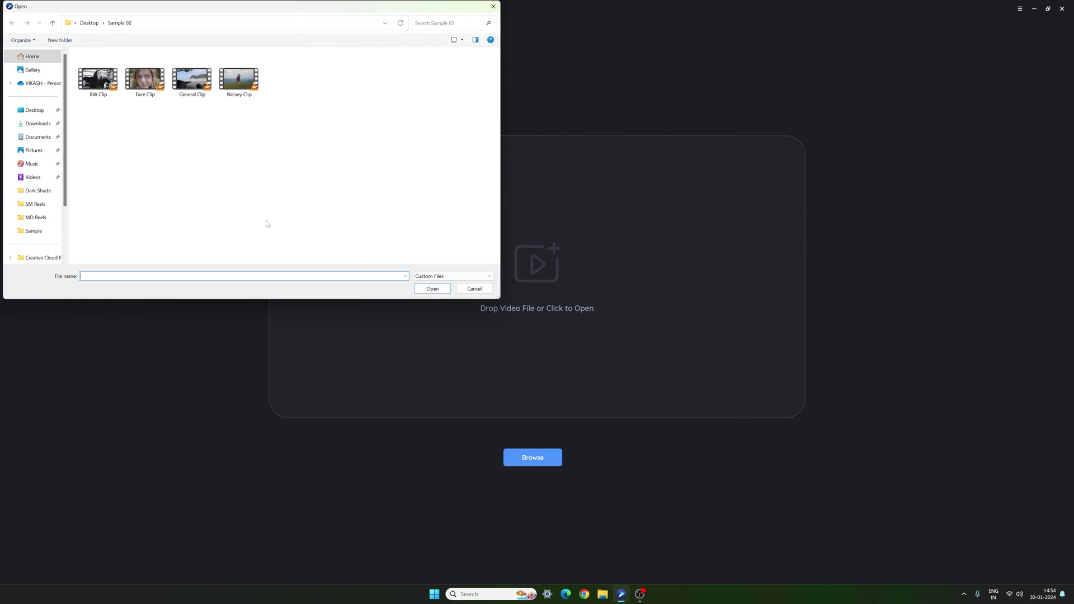
{"action": "left_click", "coordinate": [198, 88]}
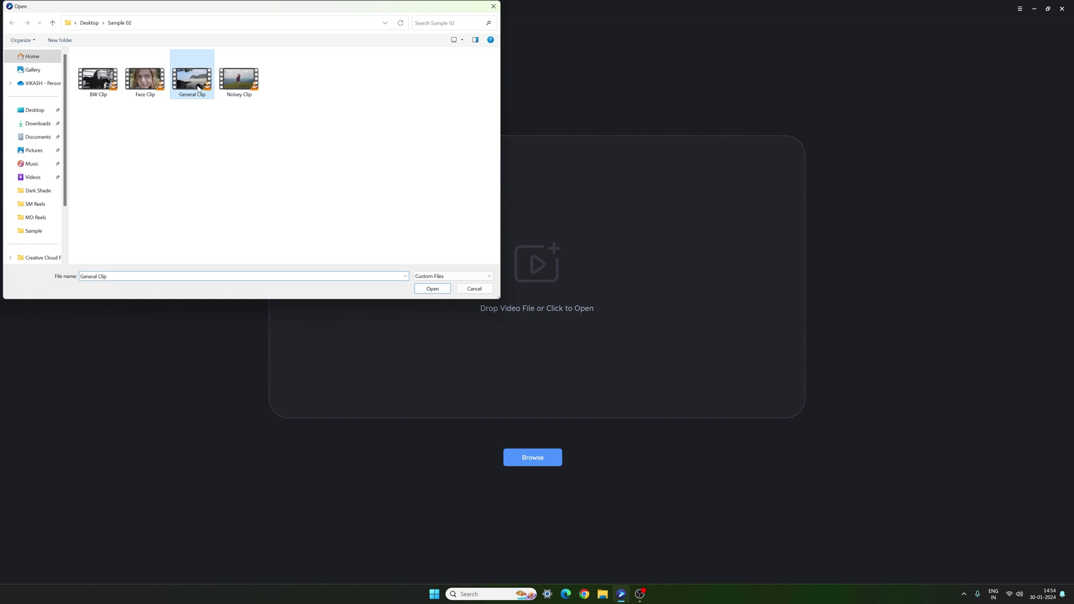
{"action": "left_click", "coordinate": [431, 289]}
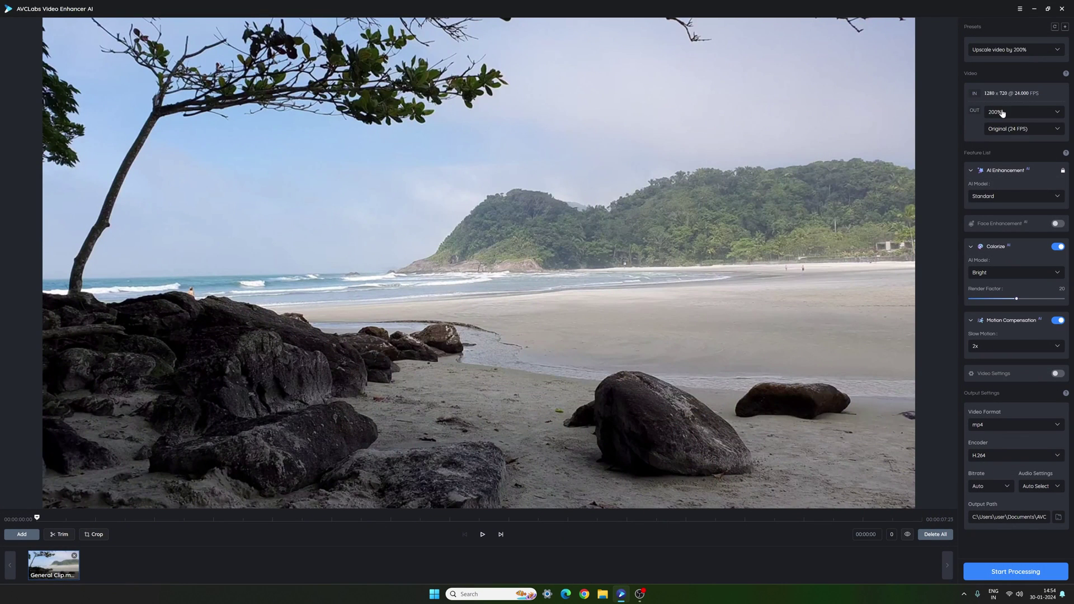
{"action": "left_click", "coordinate": [1016, 114]}
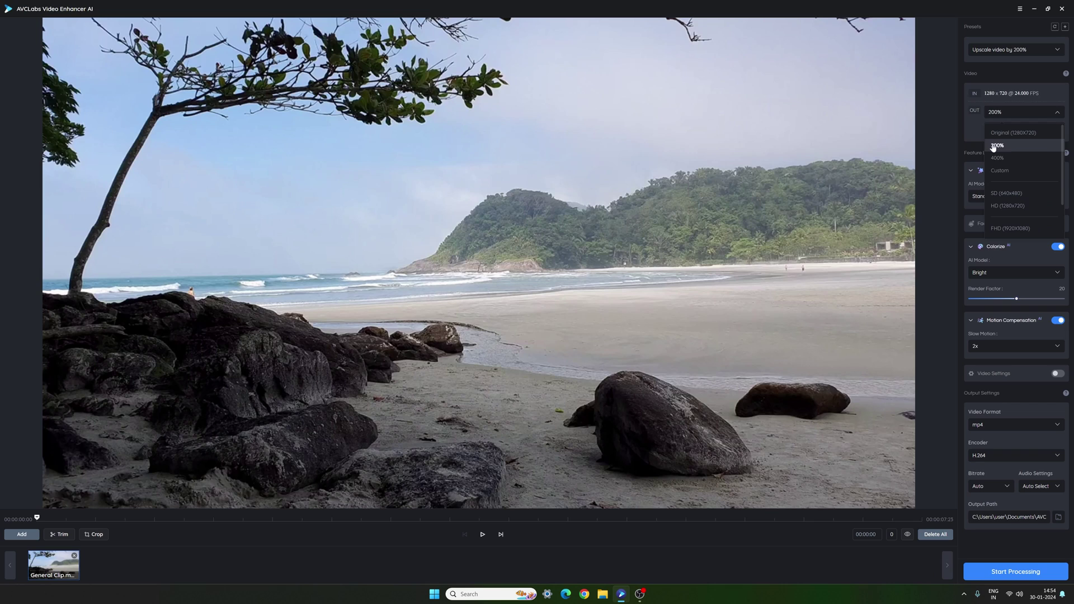
Step: Keep 200% output and original 24 FPS, switch Colorize off, and keep 2x slow motion
{"action": "left_click", "coordinate": [1011, 149]}
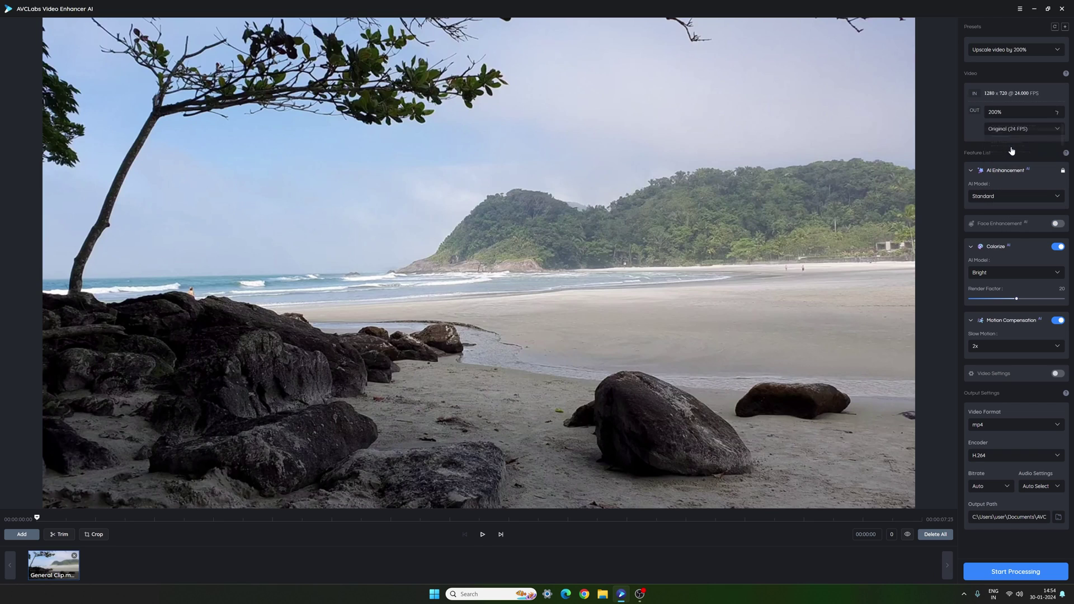
{"action": "left_click", "coordinate": [994, 136]}
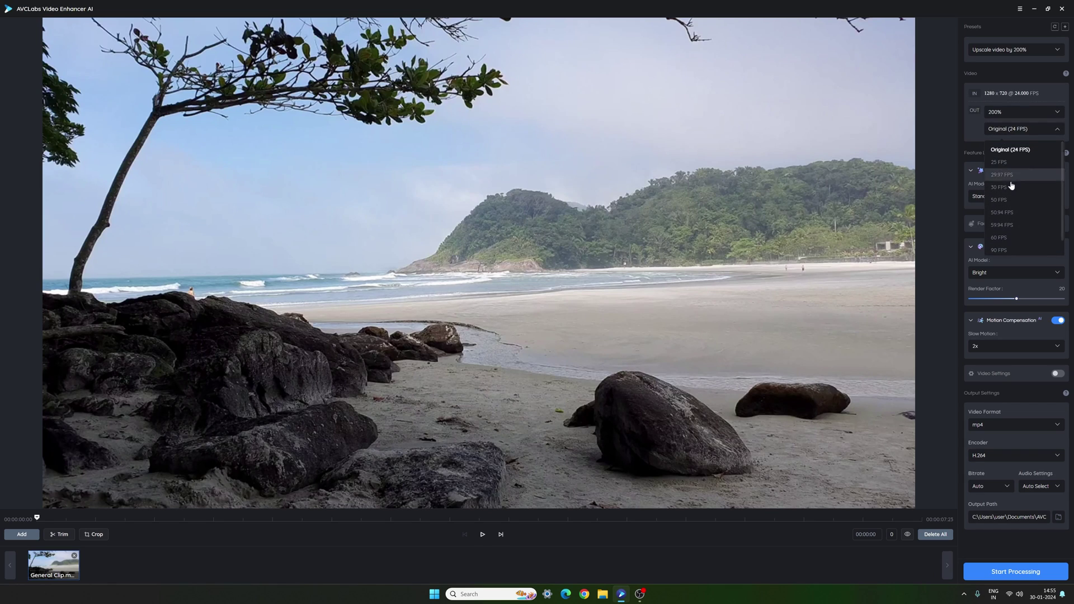
{"action": "left_click", "coordinate": [999, 153]}
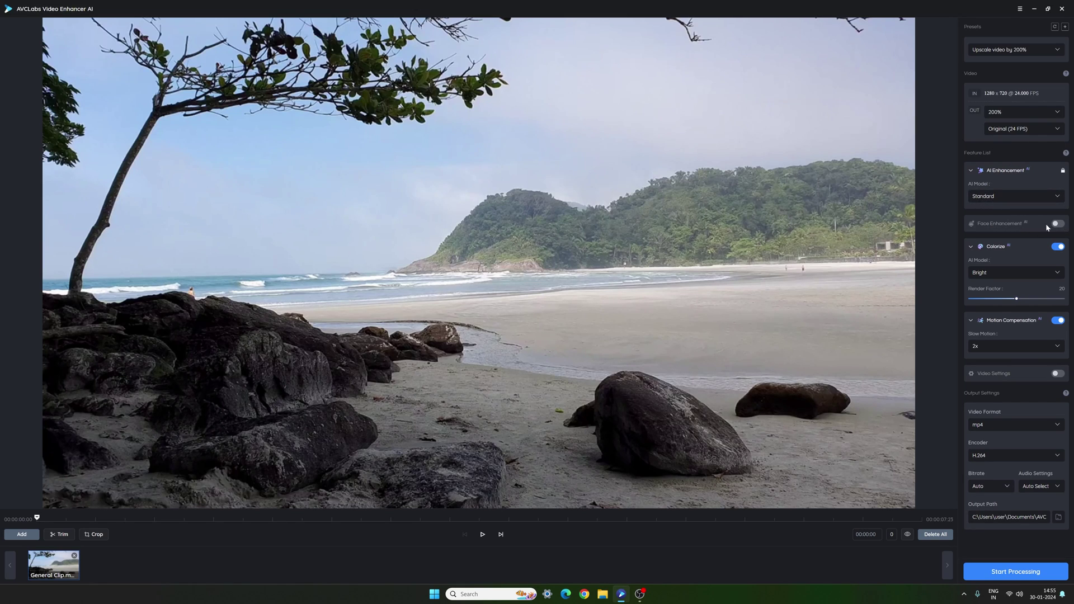
{"action": "left_click", "coordinate": [1057, 249]}
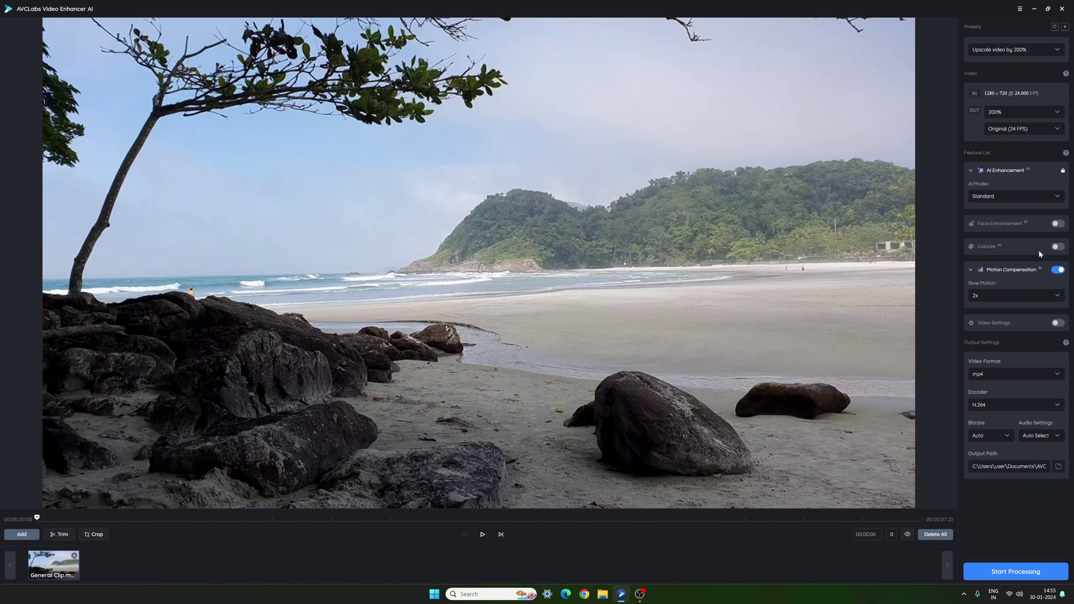
{"action": "left_click", "coordinate": [1003, 297]}
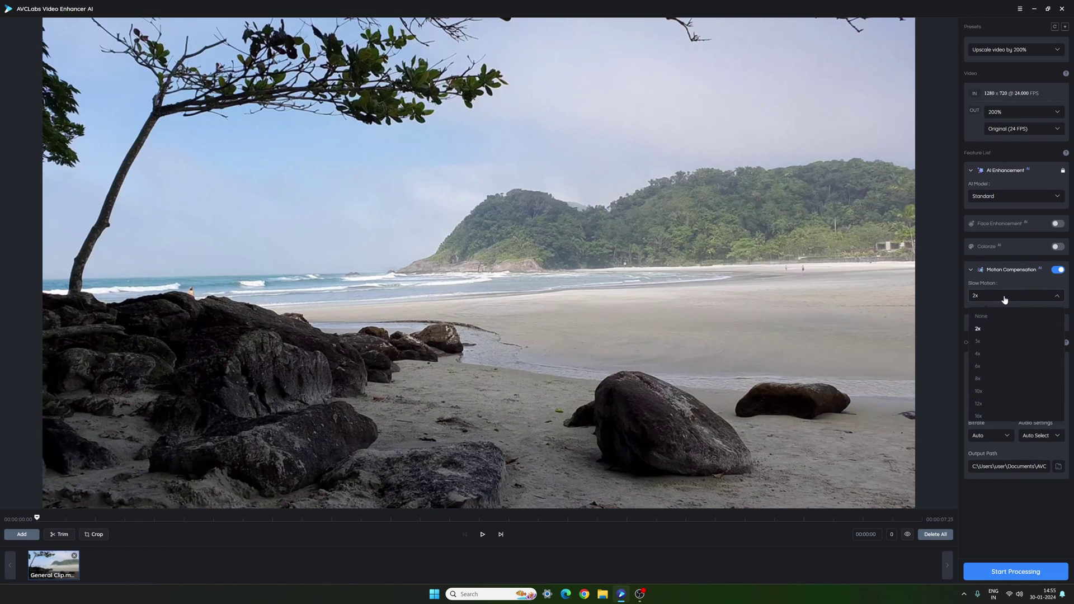
{"action": "left_click", "coordinate": [989, 330]}
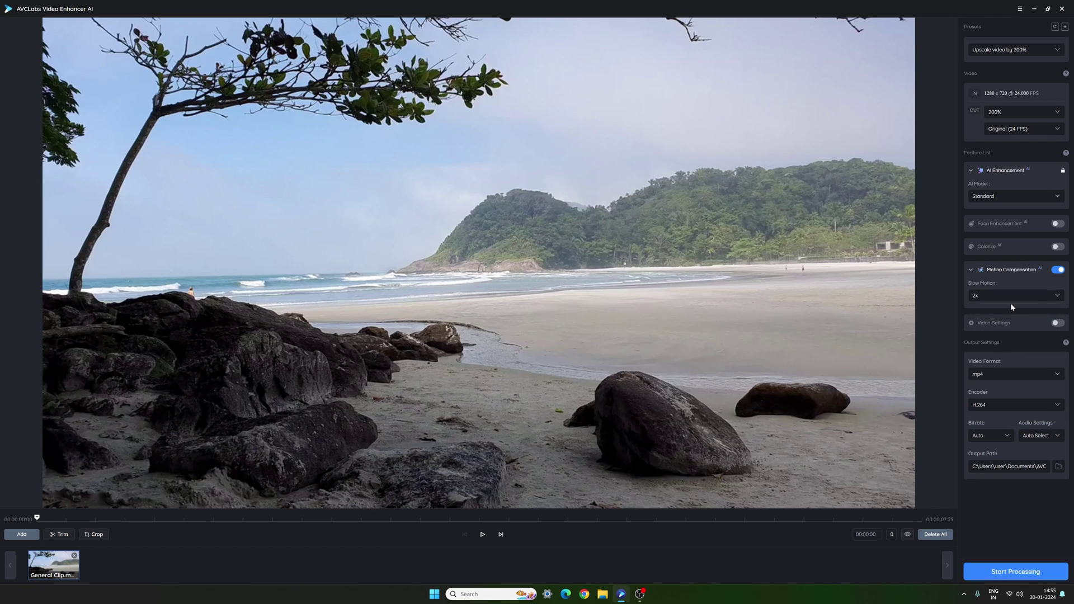
Step: Leave brightness/contrast adjustments off, keep mp4 with H.264, and start processing the beach clip
{"action": "left_click", "coordinate": [1056, 324]}
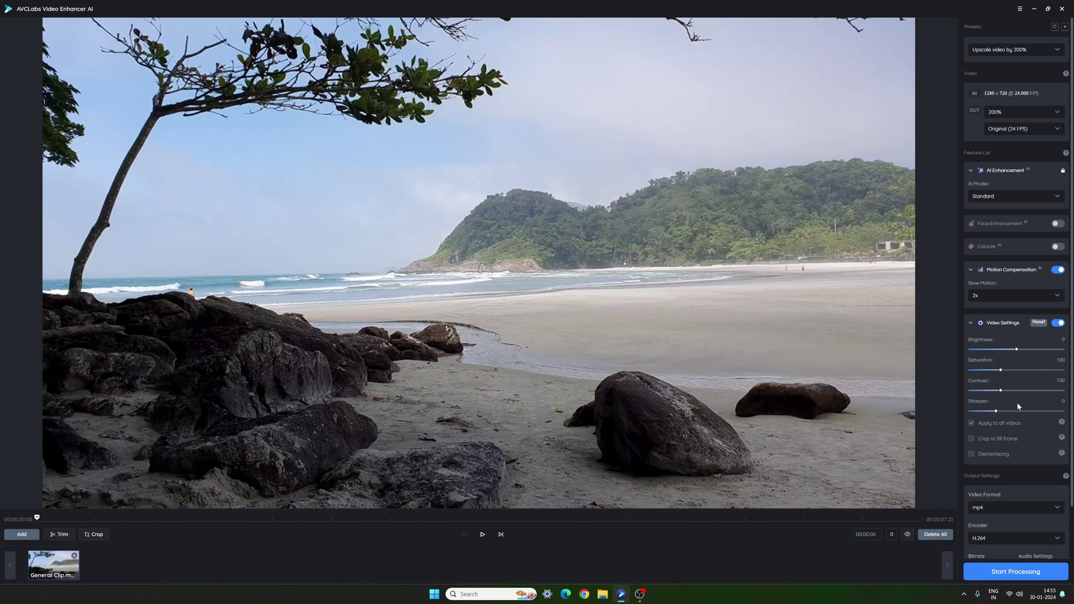
{"action": "left_click", "coordinate": [1056, 325]}
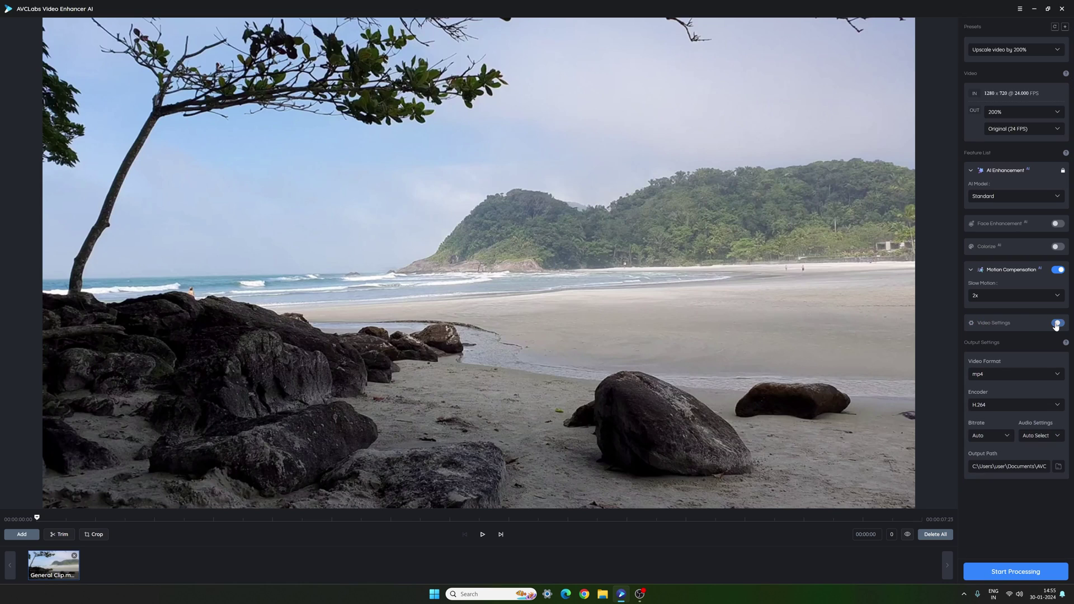
{"action": "left_click", "coordinate": [1001, 374]}
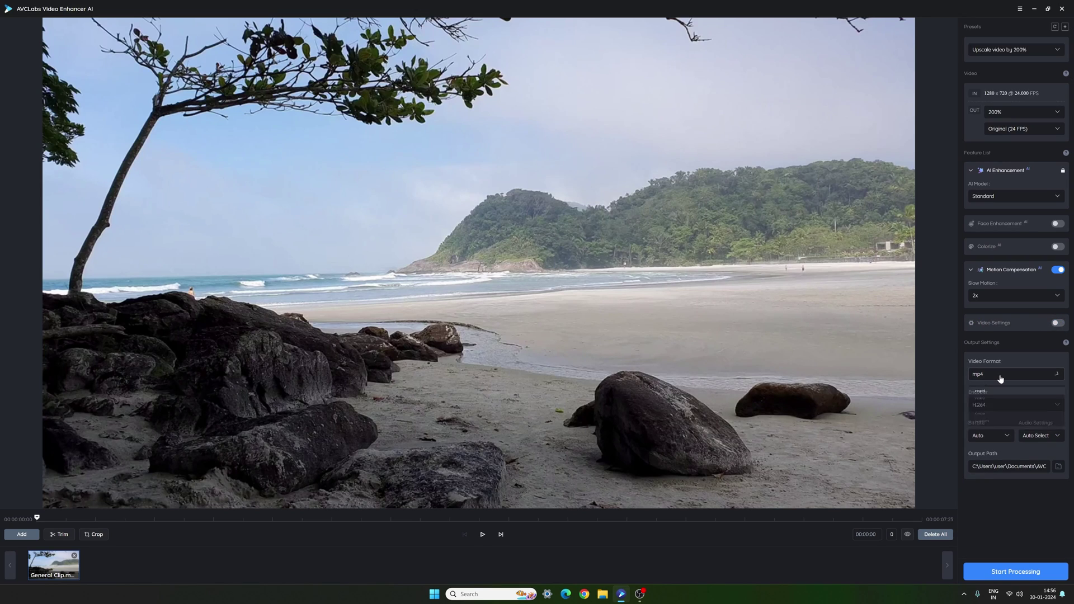
{"action": "left_click", "coordinate": [979, 394]}
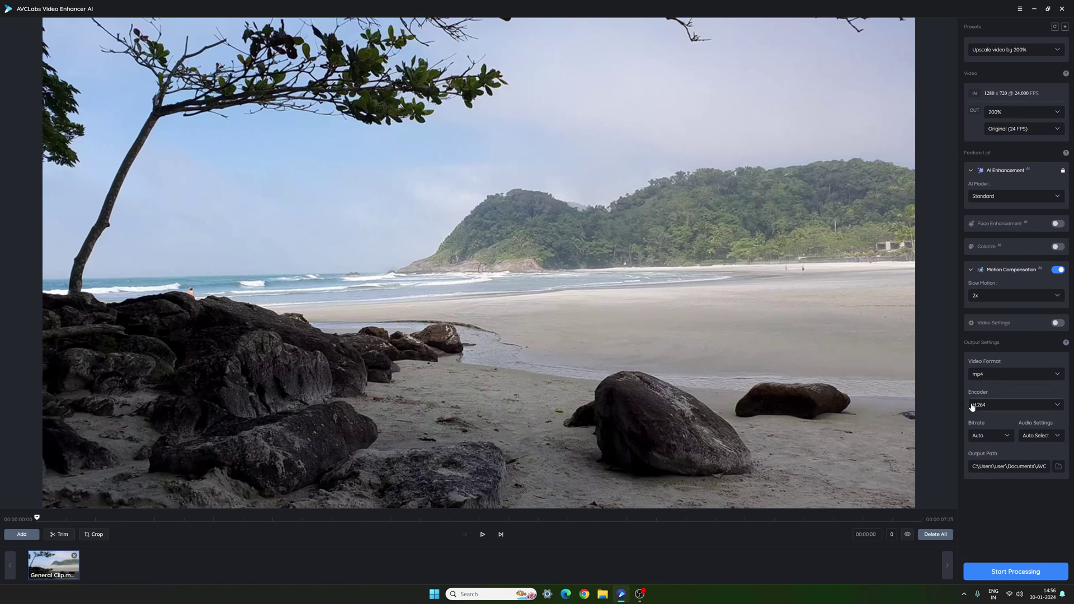
{"action": "left_click", "coordinate": [1016, 407]}
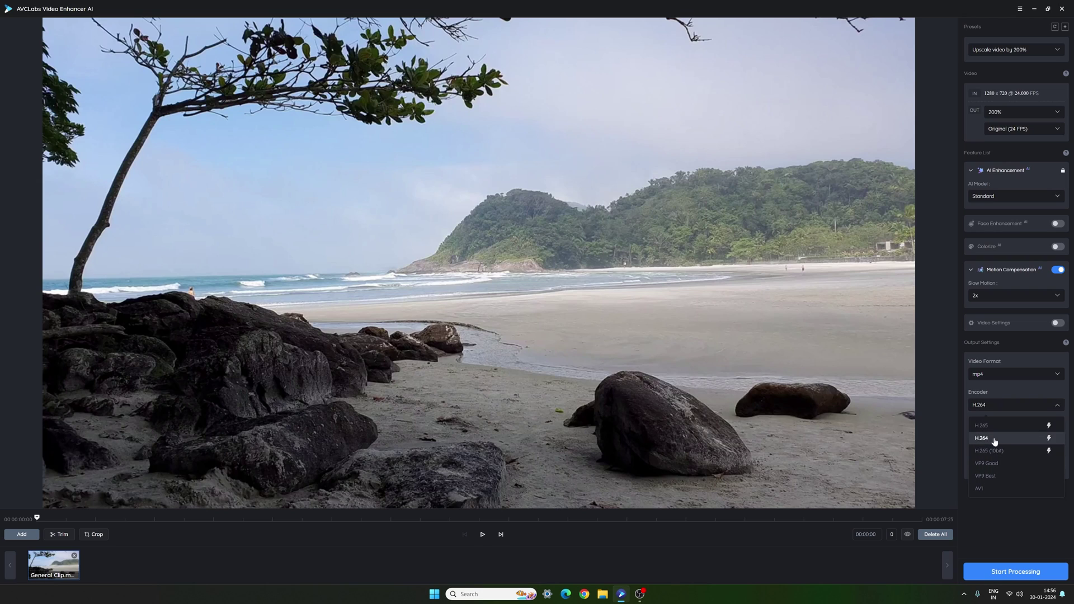
{"action": "left_click", "coordinate": [1005, 426]}
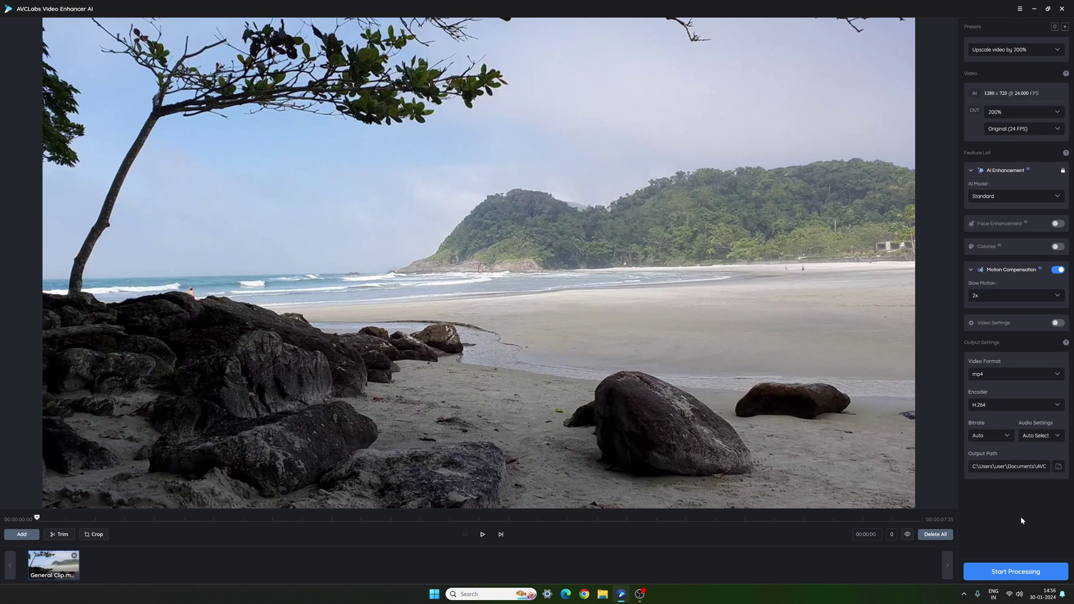
{"action": "left_click", "coordinate": [1017, 570]}
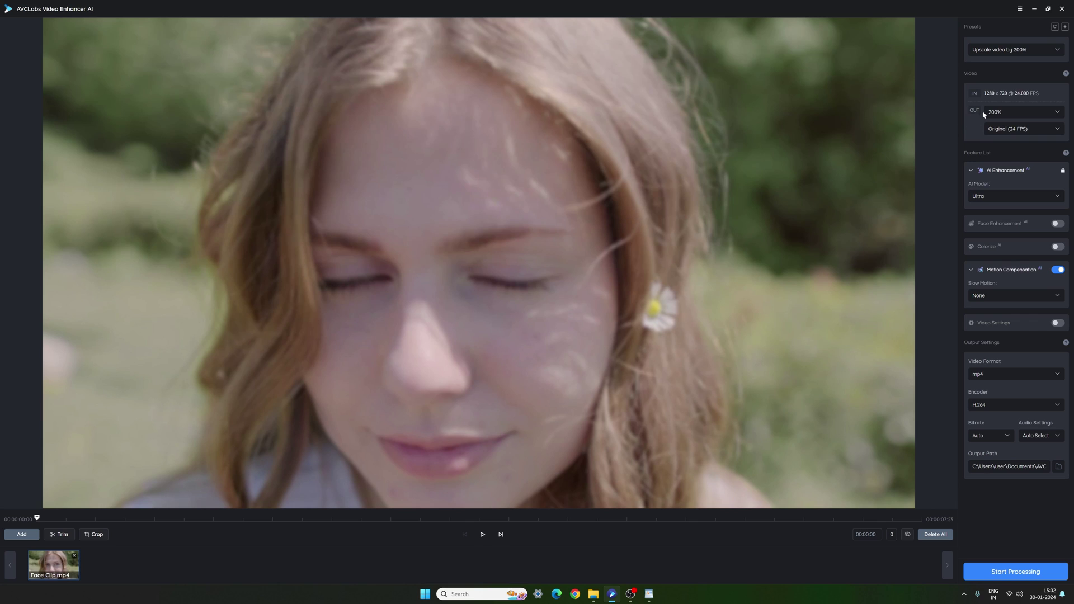
Step: Keep the Face Clip at 200% output resolution and original 24 FPS
{"action": "left_click", "coordinate": [1015, 114]}
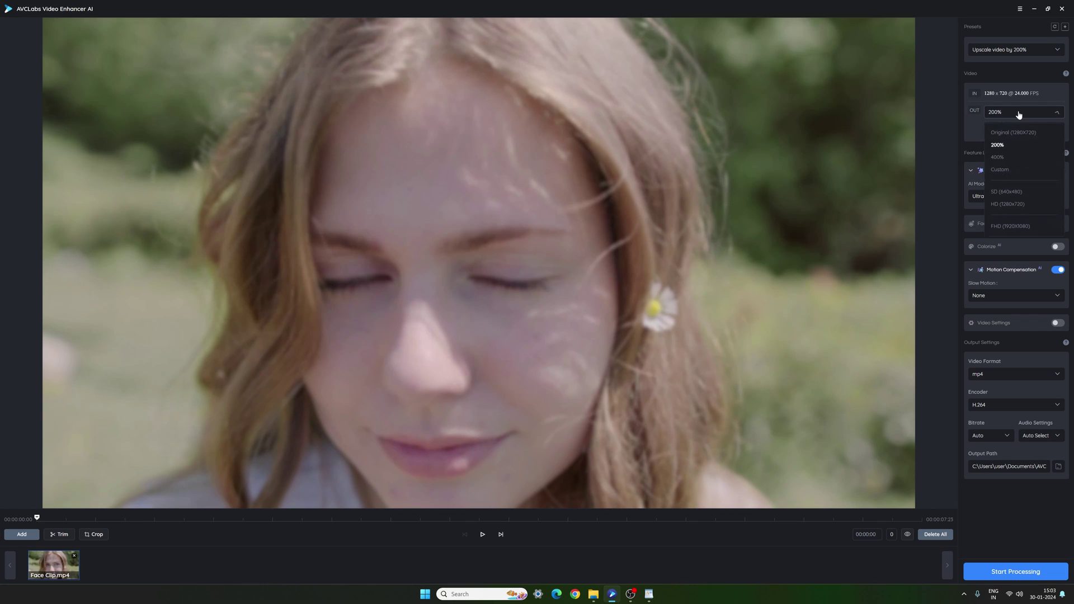
{"action": "left_click", "coordinate": [1010, 146]}
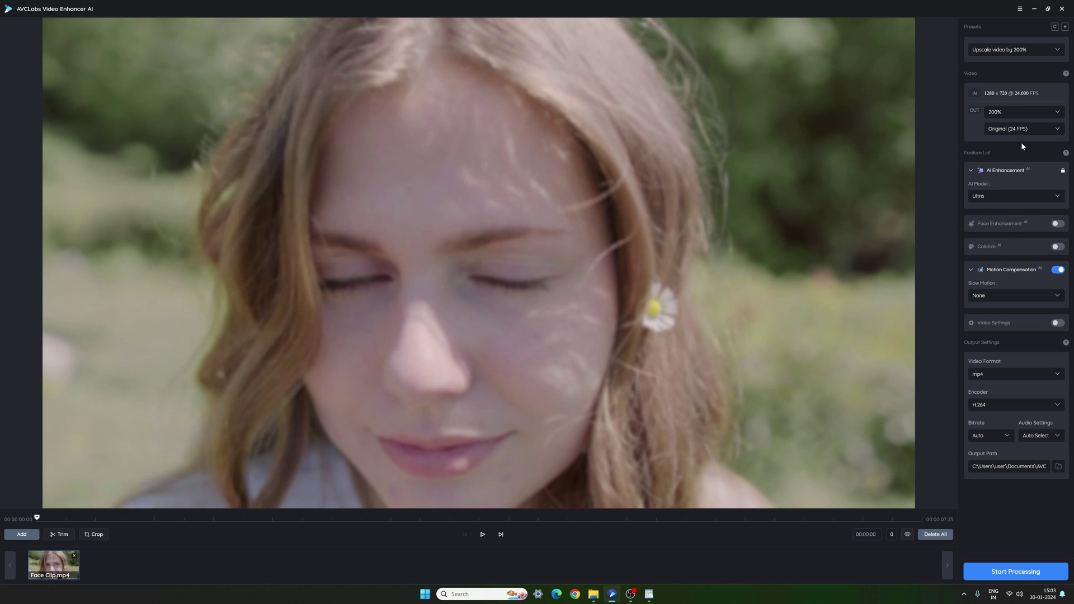
{"action": "left_click", "coordinate": [1014, 130]}
{"action": "left_click", "coordinate": [1015, 151]}
Step: Switch to the Standard AI model, enable Face Enhancement, and disable Motion Compensation
{"action": "left_click", "coordinate": [988, 199]}
{"action": "left_click", "coordinate": [990, 217]}
{"action": "left_click", "coordinate": [1057, 225]}
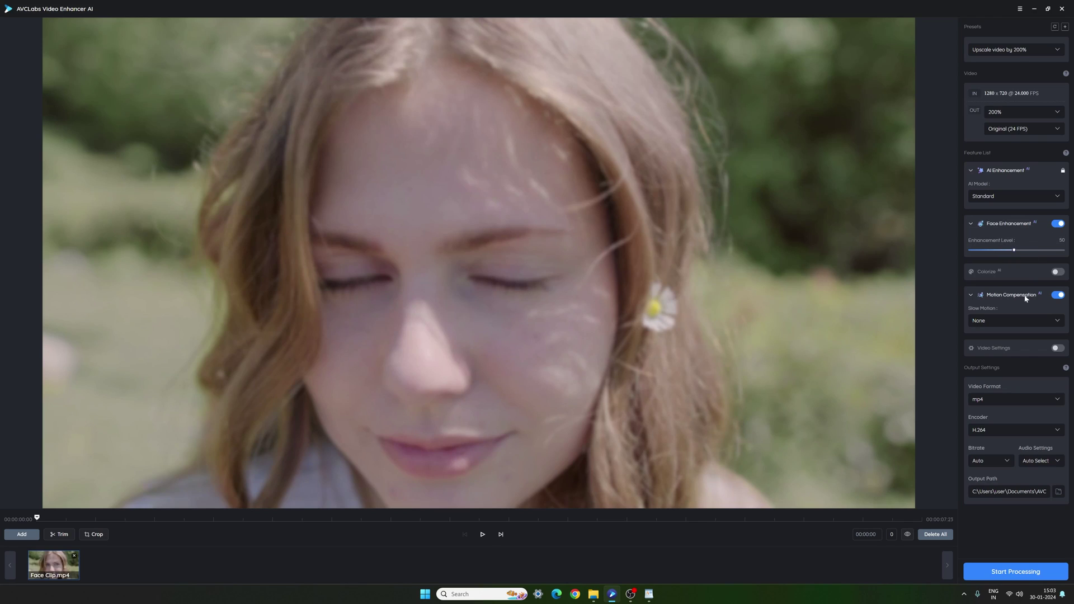
{"action": "left_click", "coordinate": [1055, 299]}
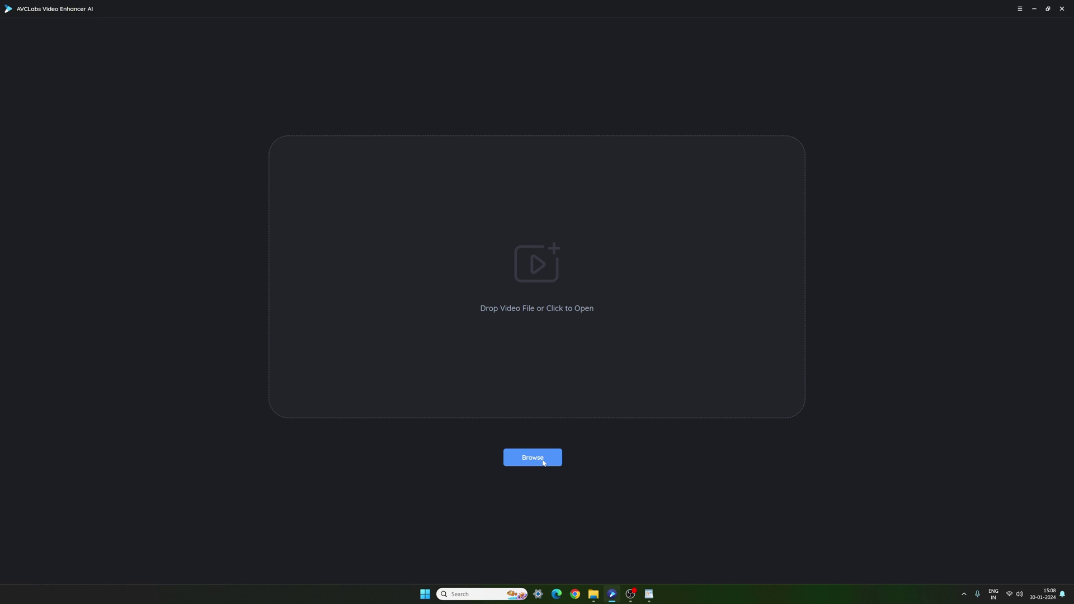
Step: Import the BW Clip and keep its output at original 1920X1080 resolution
{"action": "left_click", "coordinate": [543, 461]}
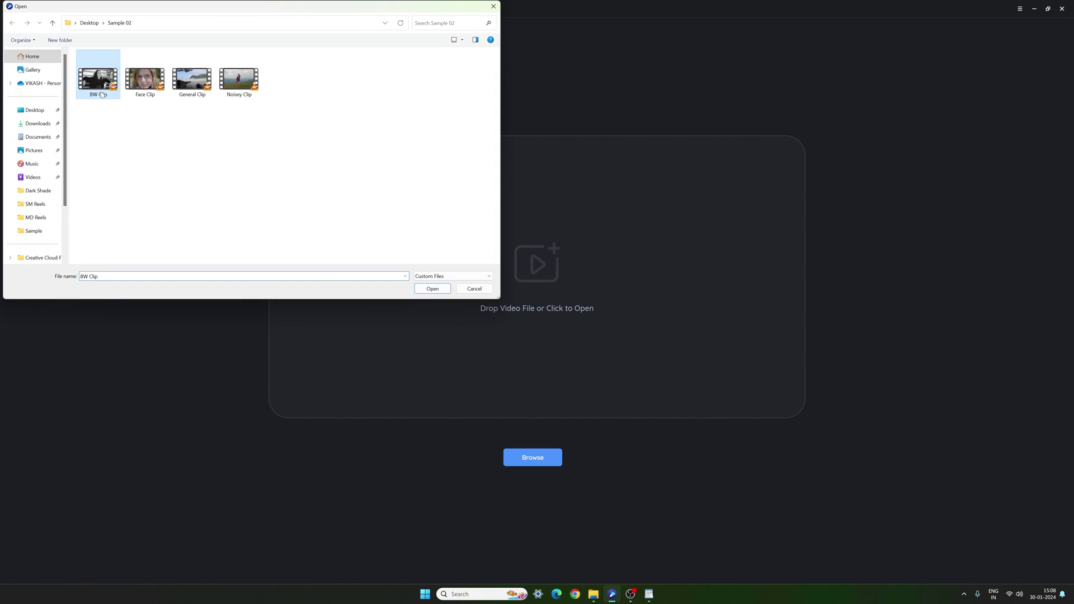
{"action": "left_click", "coordinate": [429, 292]}
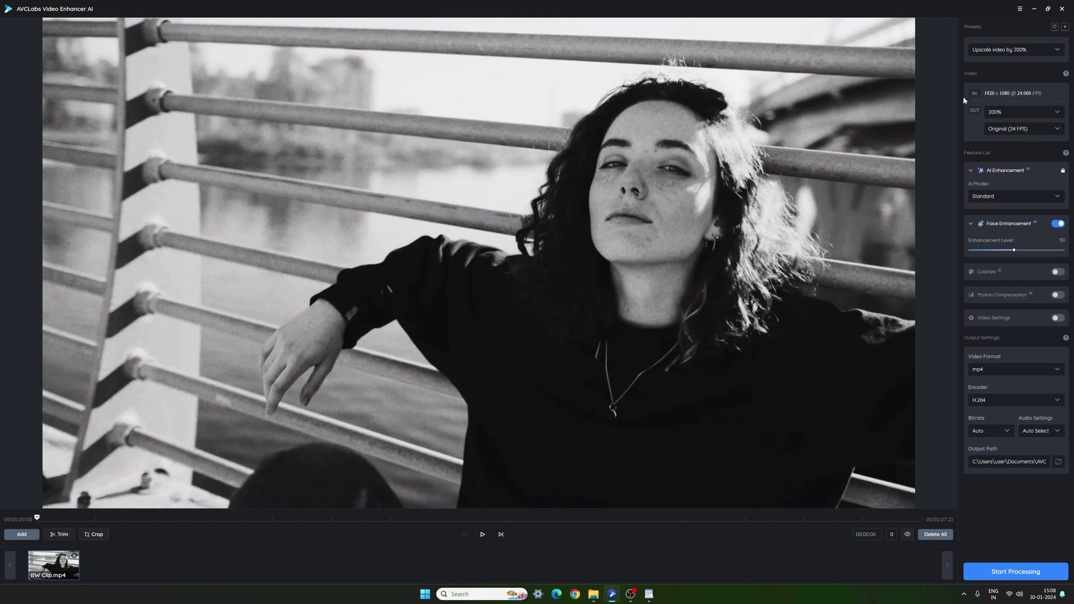
{"action": "left_click", "coordinate": [986, 115]}
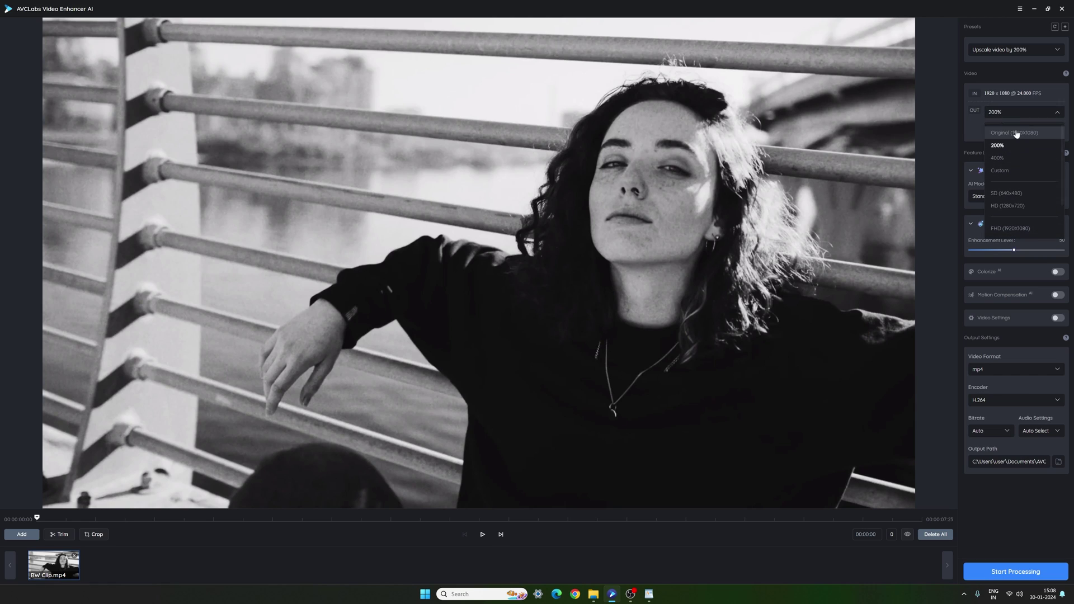
{"action": "left_click", "coordinate": [1016, 134]}
Step: Keep the original 24 FPS and Standard model, and switch Colorize on
{"action": "left_click", "coordinate": [1009, 132]}
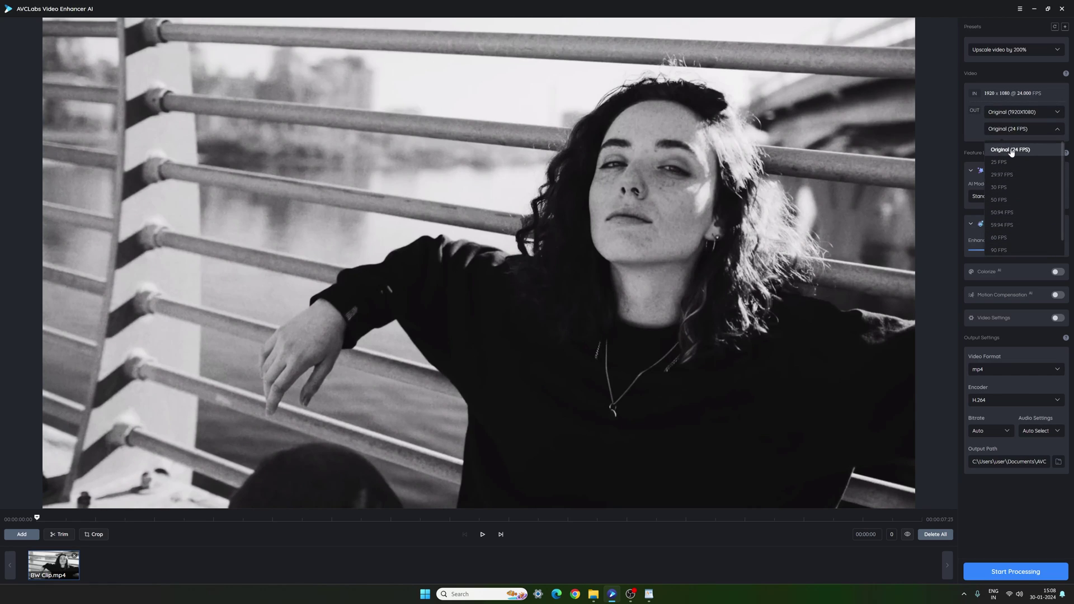
{"action": "left_click", "coordinate": [995, 153]}
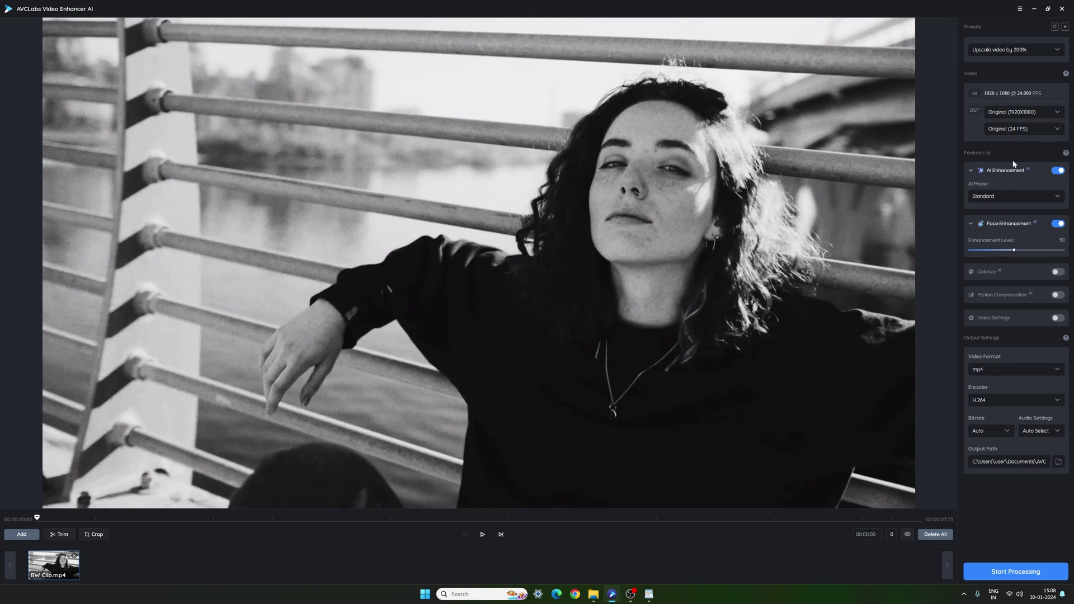
{"action": "left_click", "coordinate": [1015, 195]}
{"action": "left_click", "coordinate": [1003, 218]}
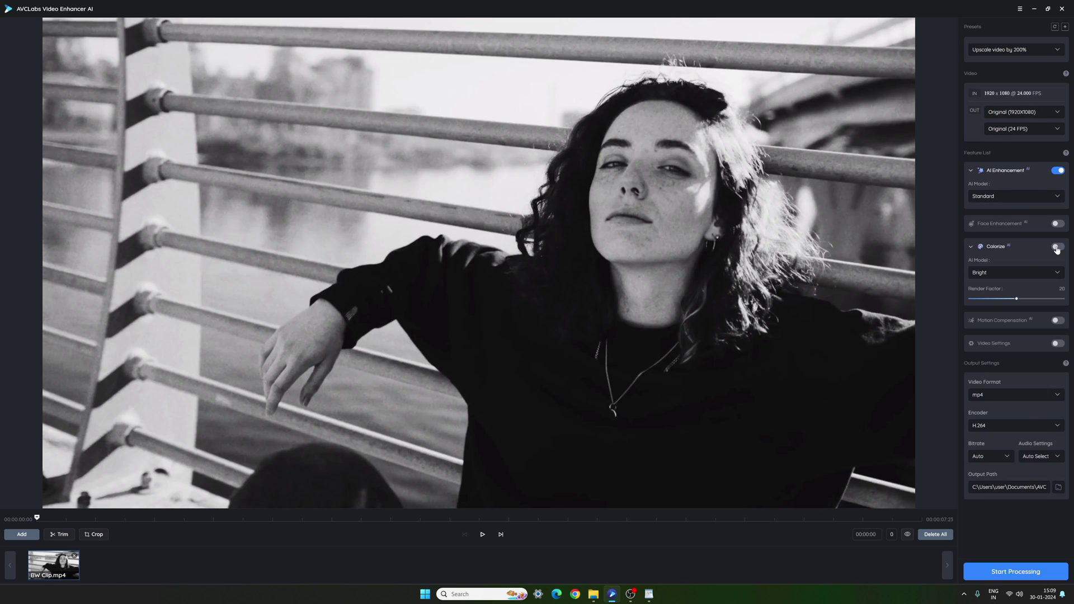
{"action": "left_click", "coordinate": [995, 274]}
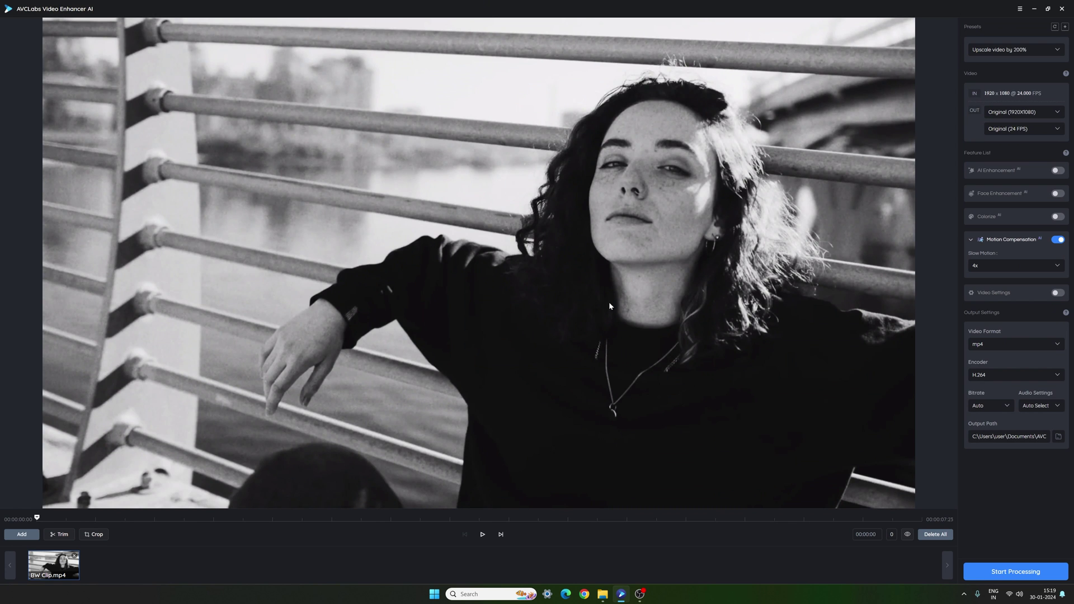
Step: Change slow motion from 4x to None, then reopen the list of 2x–16x factors
{"action": "left_click", "coordinate": [988, 267]}
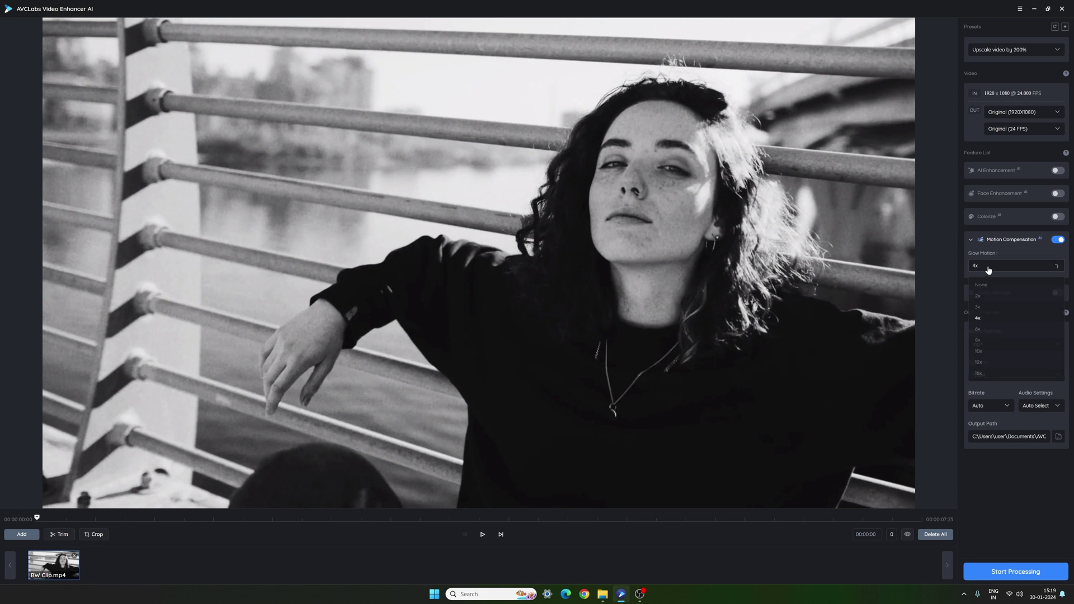
{"action": "left_click", "coordinate": [990, 285]}
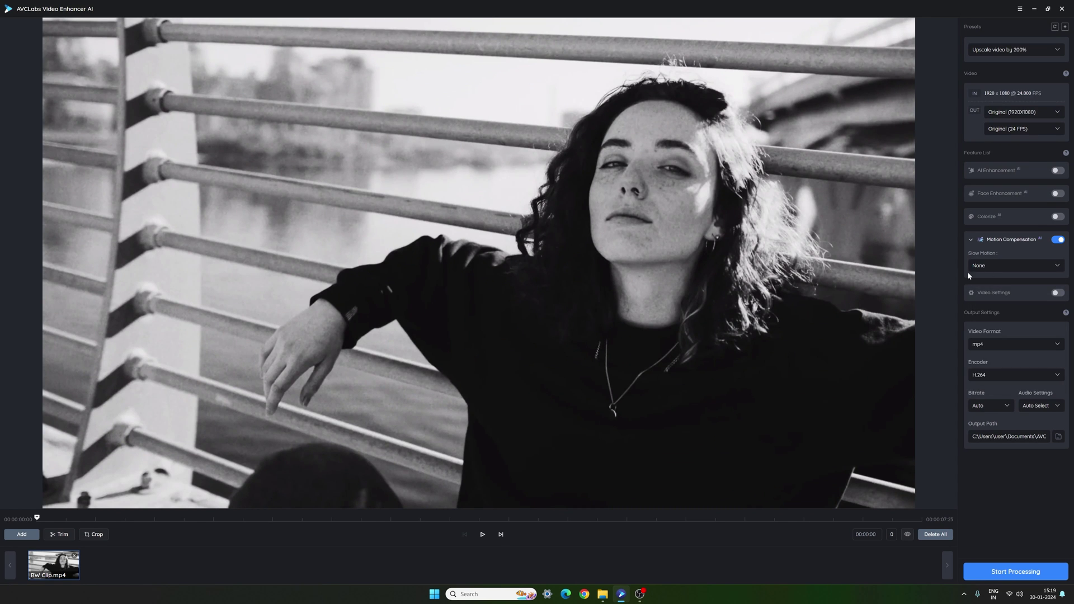
{"action": "left_click", "coordinate": [1004, 270]}
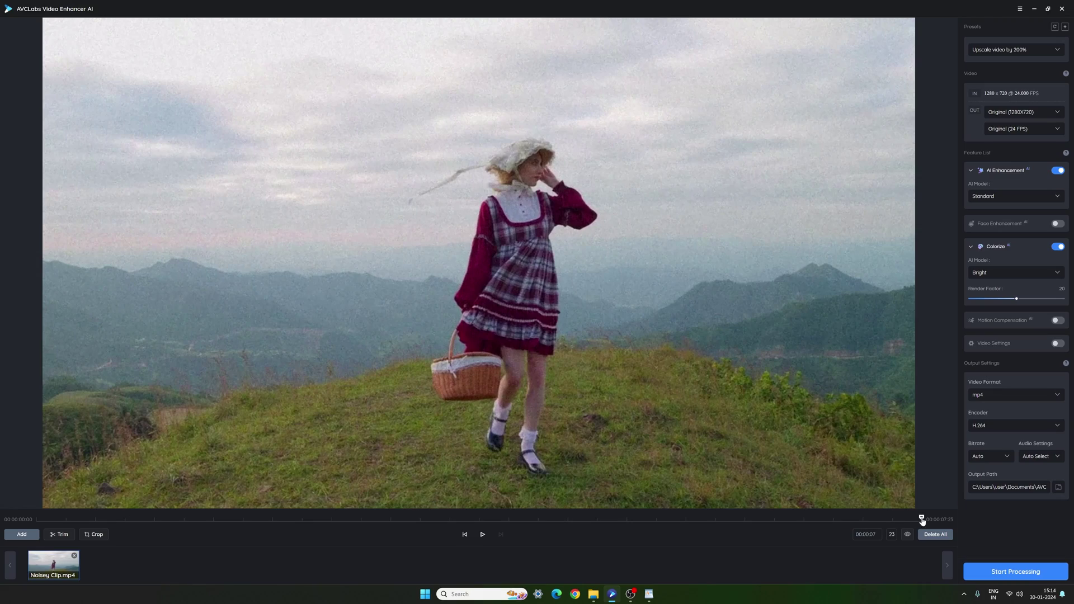
Step: Rewind the noisy clip preview and set output to 200% at the original 24 FPS
{"action": "mouse_move", "coordinate": [922, 520]}
{"action": "left_mouse_down"}
{"action": "mouse_move", "coordinate": [542, 516]}
{"action": "mouse_move", "coordinate": [734, 521]}
{"action": "mouse_move", "coordinate": [621, 521]}
{"action": "left_mouse_up"}
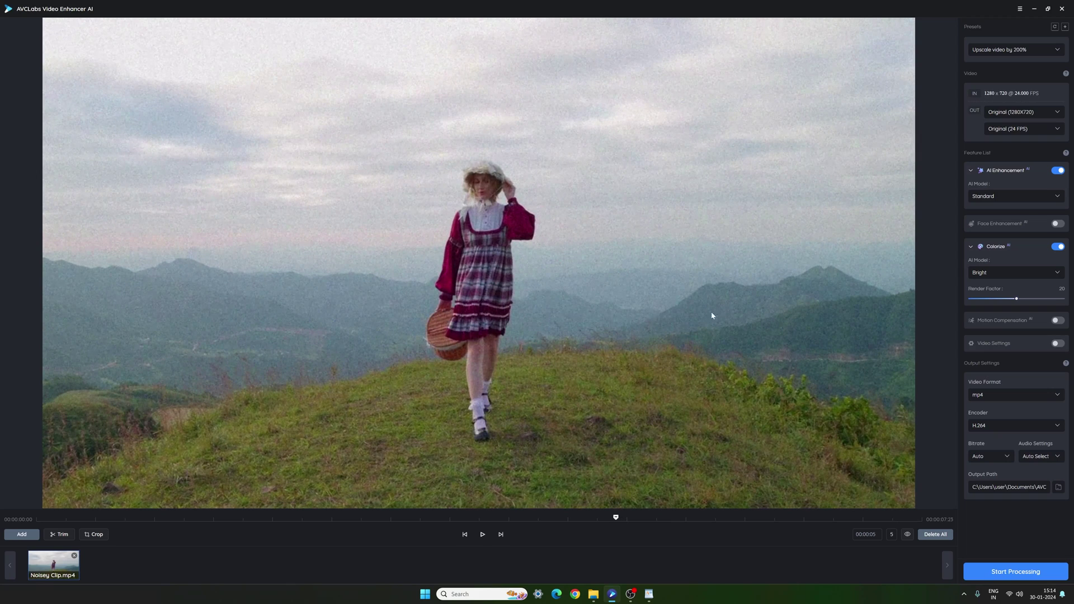
{"action": "left_click", "coordinate": [1019, 115]}
{"action": "left_click", "coordinate": [997, 145]}
{"action": "left_click", "coordinate": [1010, 151]}
Step: Switch the AI model to Denoise and turn off Colorize
{"action": "left_click", "coordinate": [1007, 199]}
{"action": "left_click", "coordinate": [991, 269]}
{"action": "left_click", "coordinate": [1057, 248]}
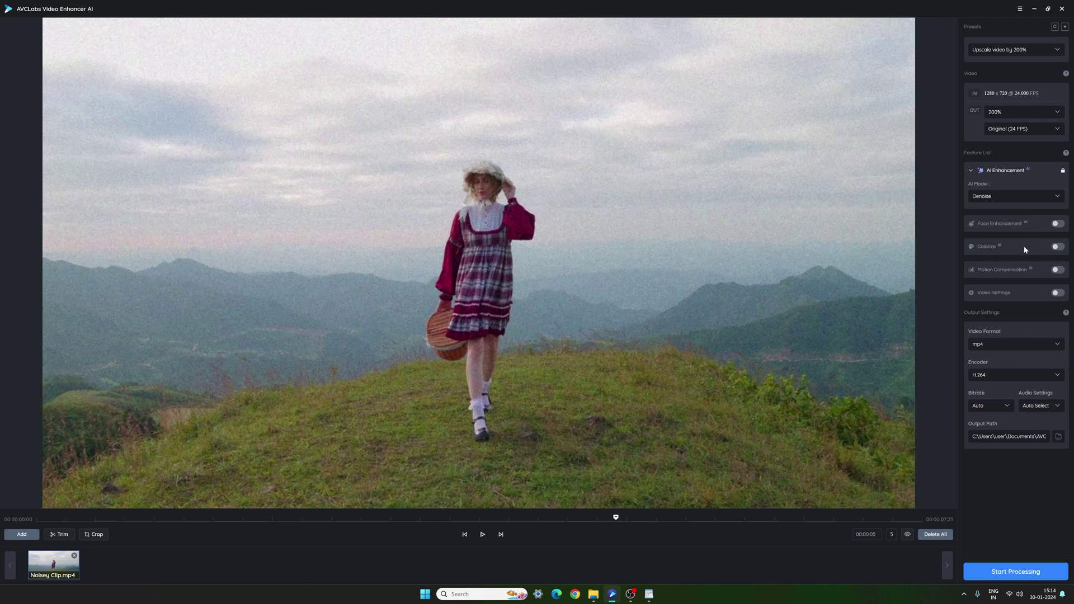